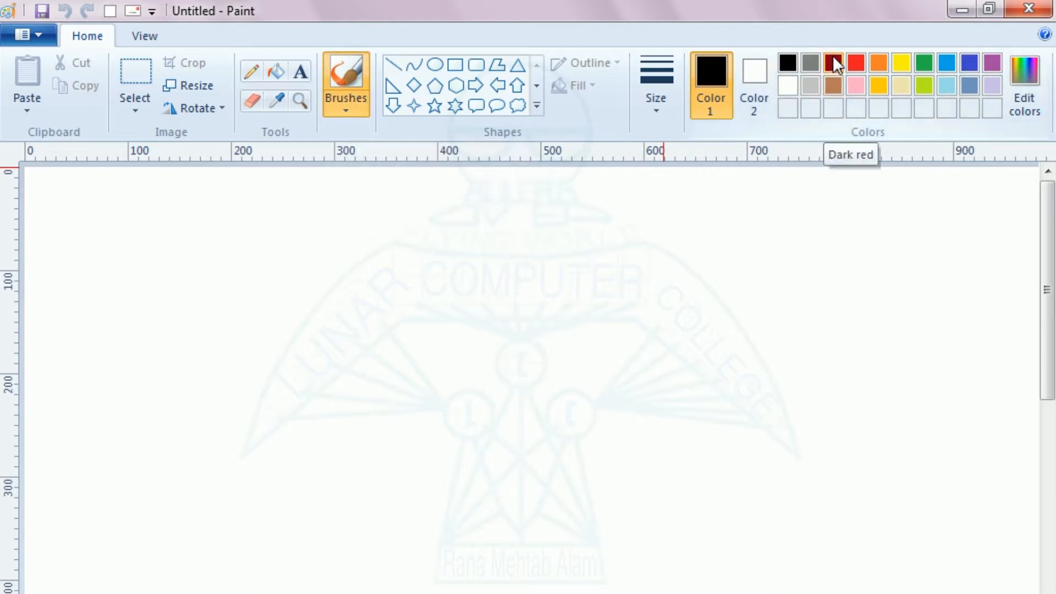
- Paint a thick, curved palm trunk in brown down the middle of the canvas with repeated overlapping brush strokes
{"action": "left_click", "coordinate": [834, 87]}
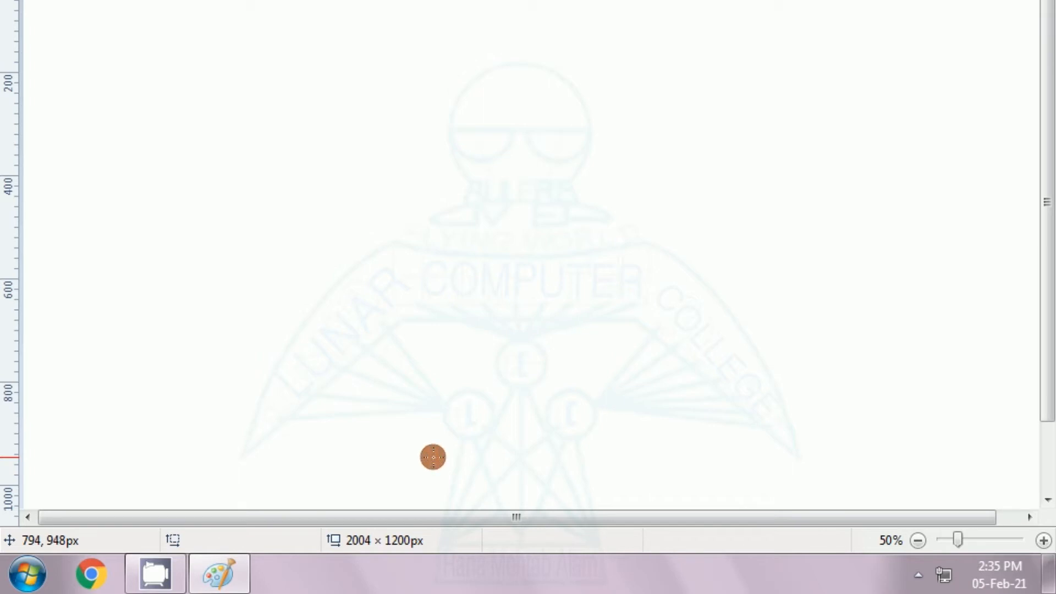
{"action": "left_click_drag", "start_coordinate": [433, 457], "coordinate": [452, 421]}
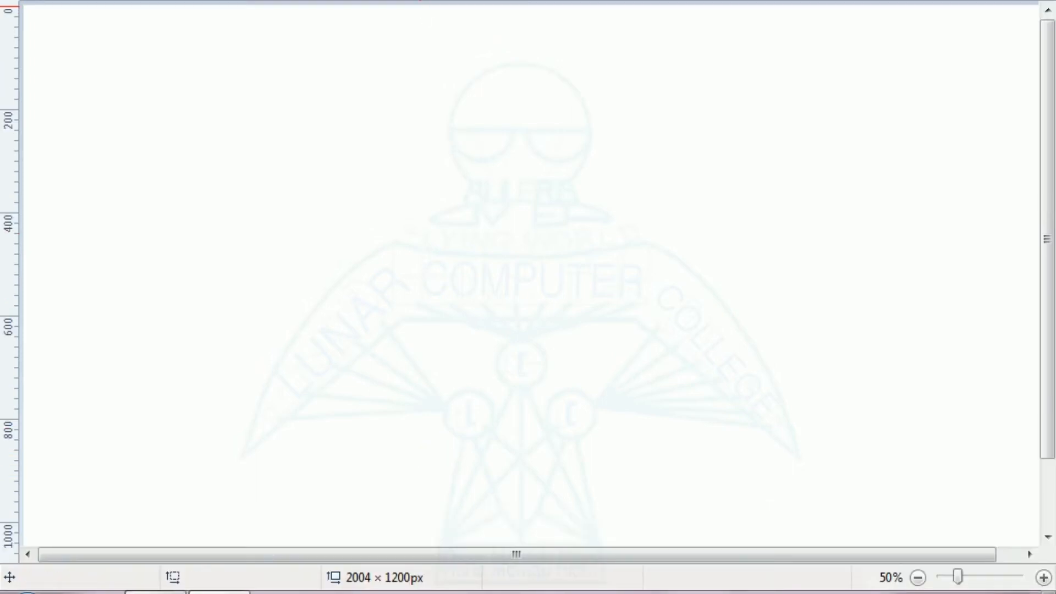
{"action": "mouse_move", "coordinate": [511, 511]}
{"action": "left_mouse_down"}
{"action": "mouse_move", "coordinate": [456, 429]}
{"action": "mouse_move", "coordinate": [452, 316]}
{"action": "mouse_move", "coordinate": [556, 42]}
{"action": "left_mouse_up"}
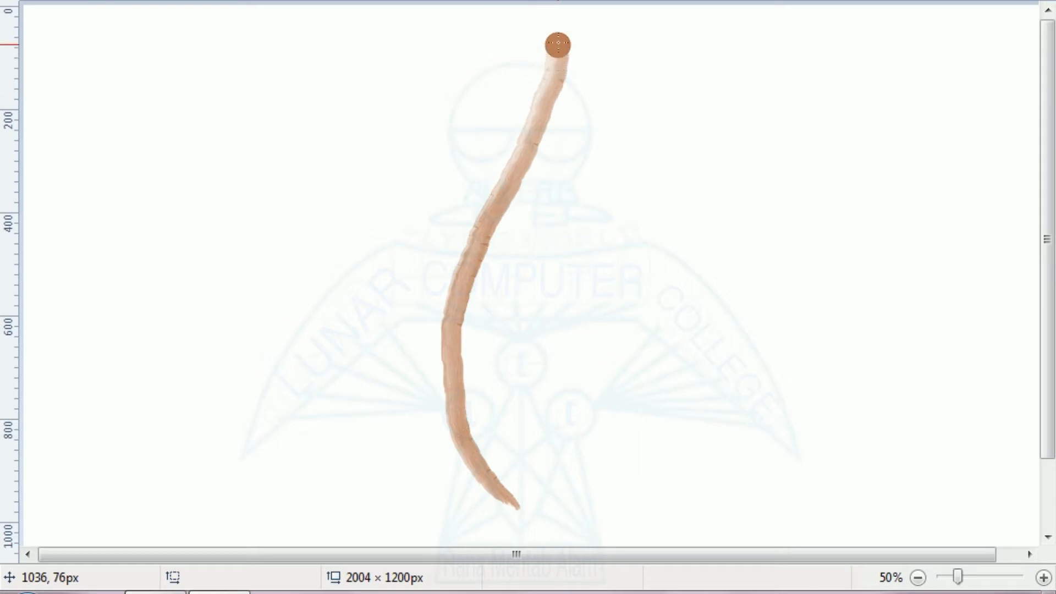
{"action": "mouse_move", "coordinate": [514, 528]}
{"action": "left_mouse_down"}
{"action": "mouse_move", "coordinate": [499, 499]}
{"action": "mouse_move", "coordinate": [511, 534]}
{"action": "mouse_move", "coordinate": [471, 429]}
{"action": "mouse_move", "coordinate": [470, 342]}
{"action": "mouse_move", "coordinate": [546, 164]}
{"action": "mouse_move", "coordinate": [564, 53]}
{"action": "left_mouse_up"}
{"action": "mouse_move", "coordinate": [455, 446]}
{"action": "left_mouse_down"}
{"action": "mouse_move", "coordinate": [467, 368]}
{"action": "mouse_move", "coordinate": [469, 466]}
{"action": "mouse_move", "coordinate": [493, 509]}
{"action": "mouse_move", "coordinate": [478, 462]}
{"action": "mouse_move", "coordinate": [516, 546]}
{"action": "mouse_move", "coordinate": [503, 510]}
{"action": "mouse_move", "coordinate": [517, 543]}
{"action": "mouse_move", "coordinate": [513, 515]}
{"action": "mouse_move", "coordinate": [521, 548]}
{"action": "mouse_move", "coordinate": [520, 515]}
{"action": "mouse_move", "coordinate": [531, 548]}
{"action": "mouse_move", "coordinate": [525, 516]}
{"action": "mouse_move", "coordinate": [516, 537]}
{"action": "left_mouse_up"}
{"action": "mouse_move", "coordinate": [526, 212]}
{"action": "left_mouse_down"}
{"action": "mouse_move", "coordinate": [495, 291]}
{"action": "mouse_move", "coordinate": [528, 200]}
{"action": "left_mouse_up"}
{"action": "mouse_move", "coordinate": [558, 73]}
{"action": "left_mouse_down"}
{"action": "mouse_move", "coordinate": [547, 151]}
{"action": "mouse_move", "coordinate": [459, 344]}
{"action": "mouse_move", "coordinate": [453, 416]}
{"action": "mouse_move", "coordinate": [489, 516]}
{"action": "left_mouse_up"}
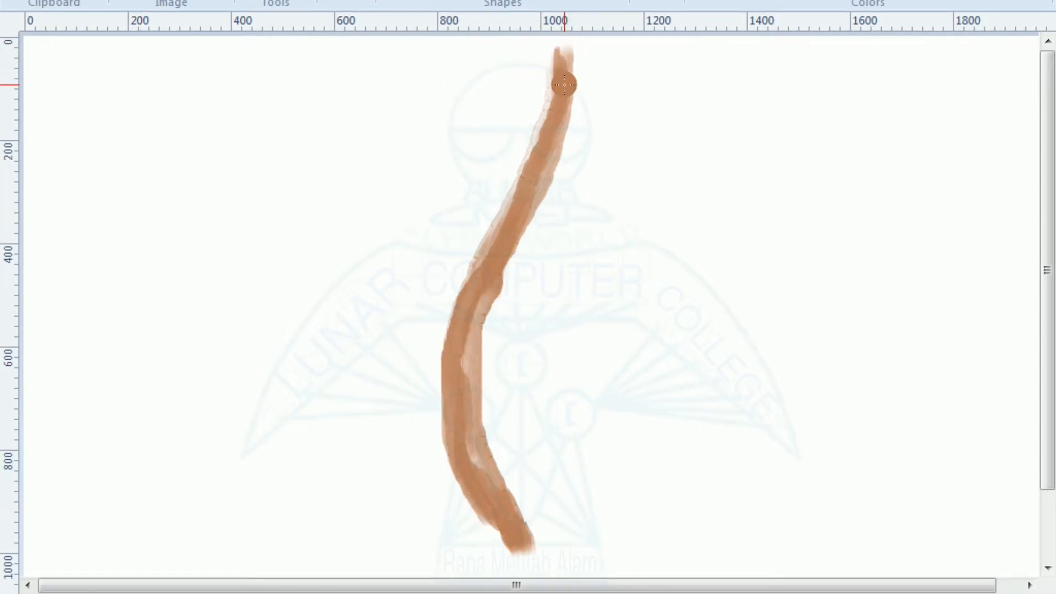
{"action": "mouse_move", "coordinate": [478, 298]}
{"action": "left_mouse_down"}
{"action": "mouse_move", "coordinate": [471, 396]}
{"action": "mouse_move", "coordinate": [494, 506]}
{"action": "mouse_move", "coordinate": [521, 538]}
{"action": "mouse_move", "coordinate": [489, 529]}
{"action": "mouse_move", "coordinate": [483, 544]}
{"action": "mouse_move", "coordinate": [508, 520]}
{"action": "mouse_move", "coordinate": [512, 553]}
{"action": "mouse_move", "coordinate": [490, 529]}
{"action": "mouse_move", "coordinate": [504, 547]}
{"action": "mouse_move", "coordinate": [492, 526]}
{"action": "mouse_move", "coordinate": [493, 547]}
{"action": "mouse_move", "coordinate": [517, 508]}
{"action": "mouse_move", "coordinate": [541, 537]}
{"action": "mouse_move", "coordinate": [533, 513]}
{"action": "mouse_move", "coordinate": [551, 527]}
{"action": "mouse_move", "coordinate": [530, 509]}
{"action": "left_mouse_up"}
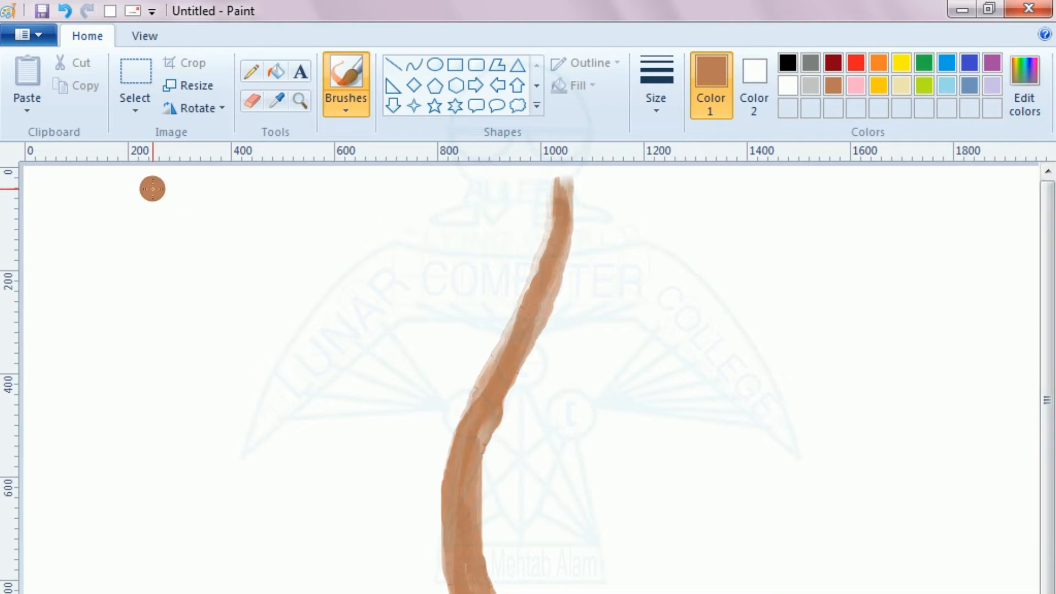
- Draw the midribs of the palm fronds as thin green curves arching down both sides from the trunk's top
{"action": "left_click", "coordinate": [925, 62]}
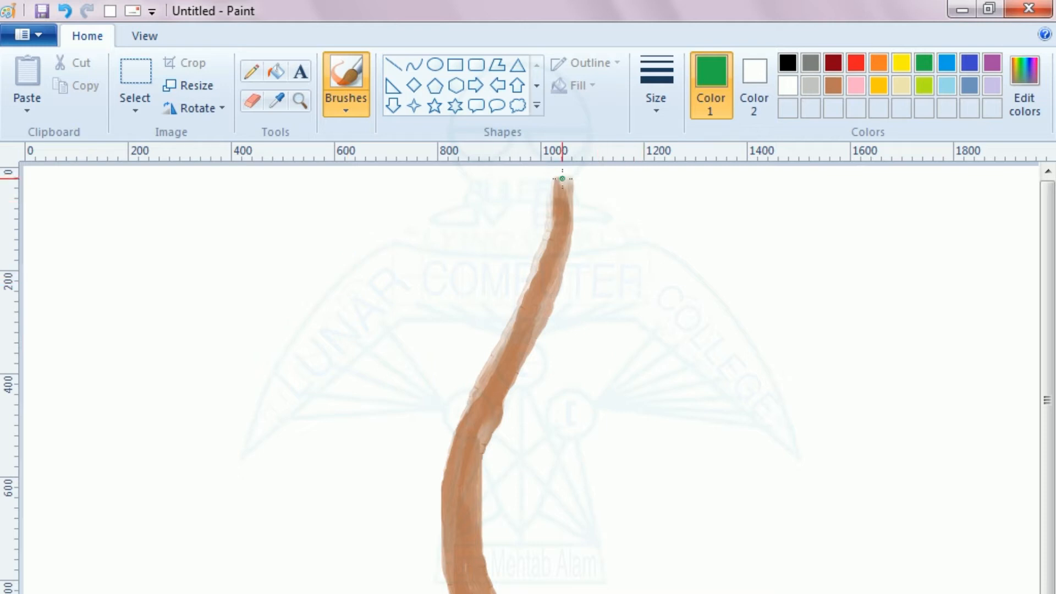
{"action": "mouse_move", "coordinate": [618, 176]}
{"action": "left_mouse_down"}
{"action": "mouse_move", "coordinate": [663, 201]}
{"action": "mouse_move", "coordinate": [758, 348]}
{"action": "left_mouse_up"}
{"action": "mouse_move", "coordinate": [587, 181]}
{"action": "left_mouse_down"}
{"action": "mouse_move", "coordinate": [527, 188]}
{"action": "mouse_move", "coordinate": [451, 233]}
{"action": "mouse_move", "coordinate": [411, 278]}
{"action": "mouse_move", "coordinate": [366, 363]}
{"action": "left_mouse_up"}
{"action": "mouse_move", "coordinate": [563, 180]}
{"action": "left_mouse_down"}
{"action": "mouse_move", "coordinate": [628, 319]}
{"action": "mouse_move", "coordinate": [644, 412]}
{"action": "left_mouse_up"}
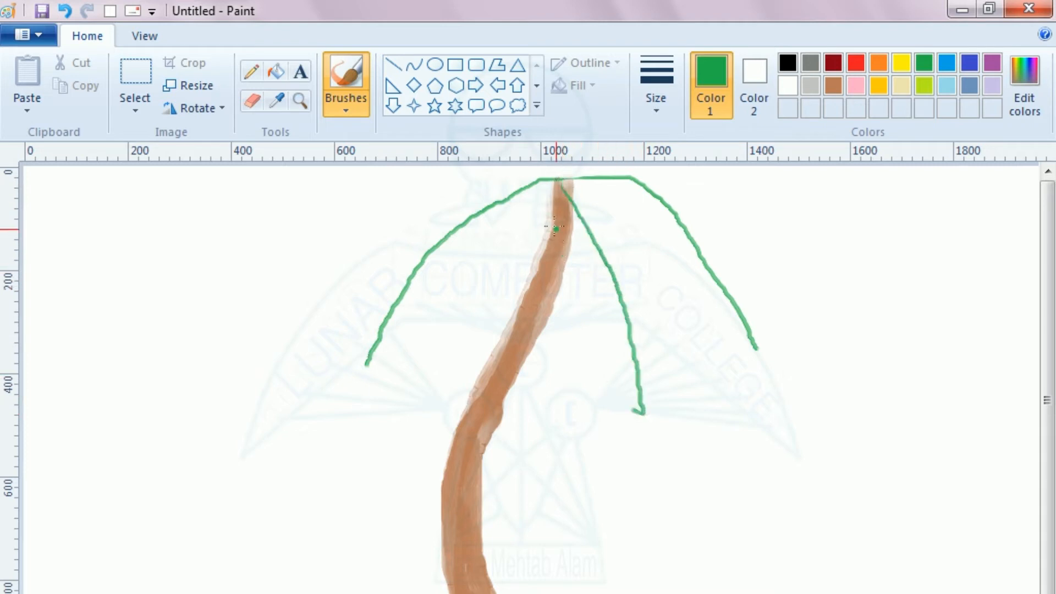
{"action": "mouse_move", "coordinate": [557, 182]}
{"action": "left_mouse_down"}
{"action": "mouse_move", "coordinate": [494, 254]}
{"action": "mouse_move", "coordinate": [468, 355]}
{"action": "left_mouse_up"}
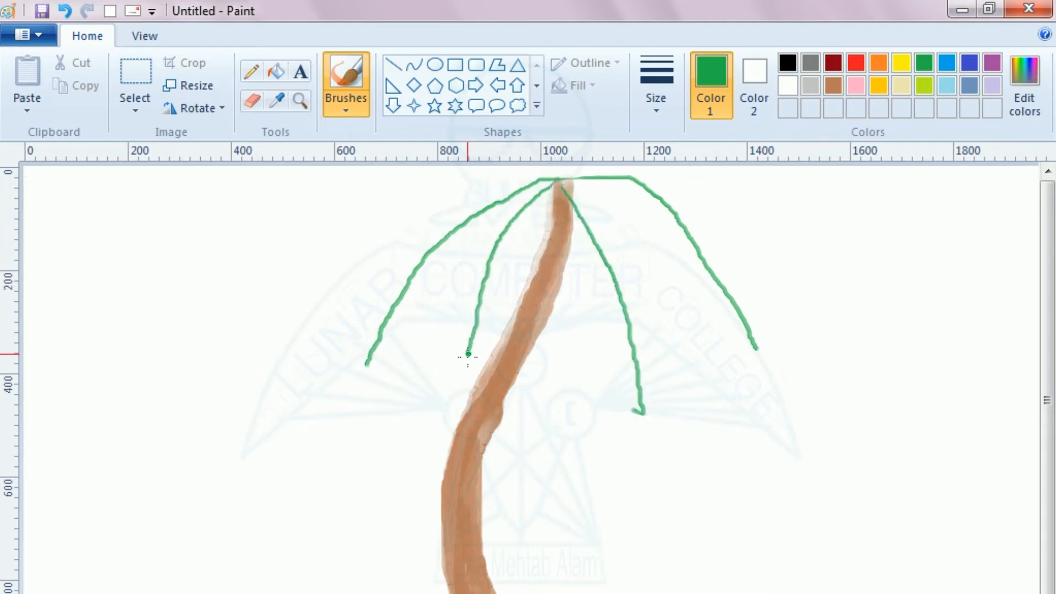
{"action": "mouse_move", "coordinate": [556, 179]}
{"action": "left_mouse_down"}
{"action": "mouse_move", "coordinate": [585, 187]}
{"action": "mouse_move", "coordinate": [632, 229]}
{"action": "mouse_move", "coordinate": [703, 360]}
{"action": "left_mouse_up"}
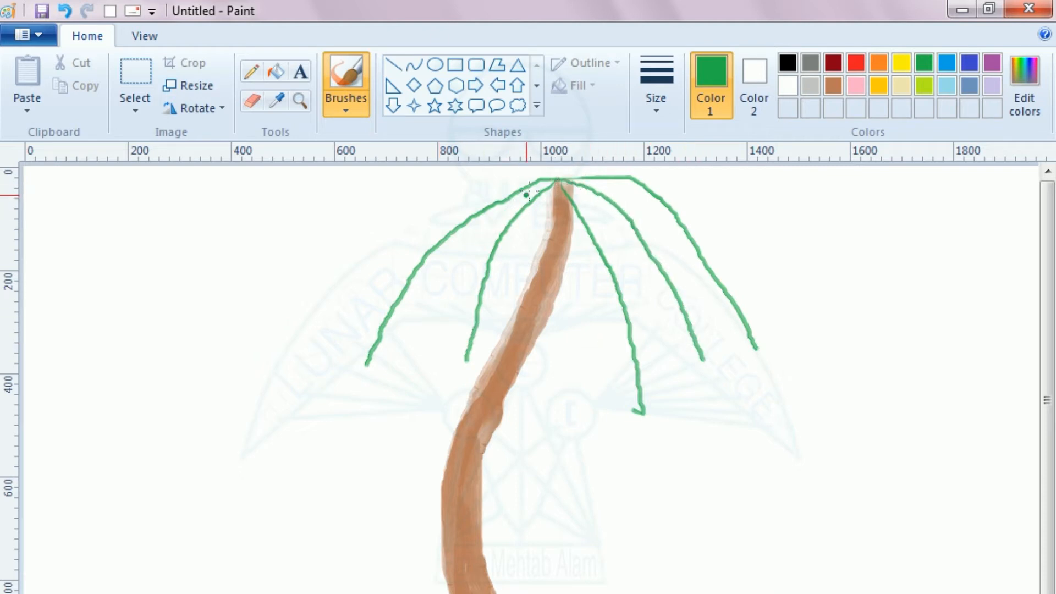
{"action": "mouse_move", "coordinate": [558, 170]}
{"action": "left_mouse_down"}
{"action": "mouse_move", "coordinate": [512, 172]}
{"action": "mouse_move", "coordinate": [340, 286]}
{"action": "left_mouse_up"}
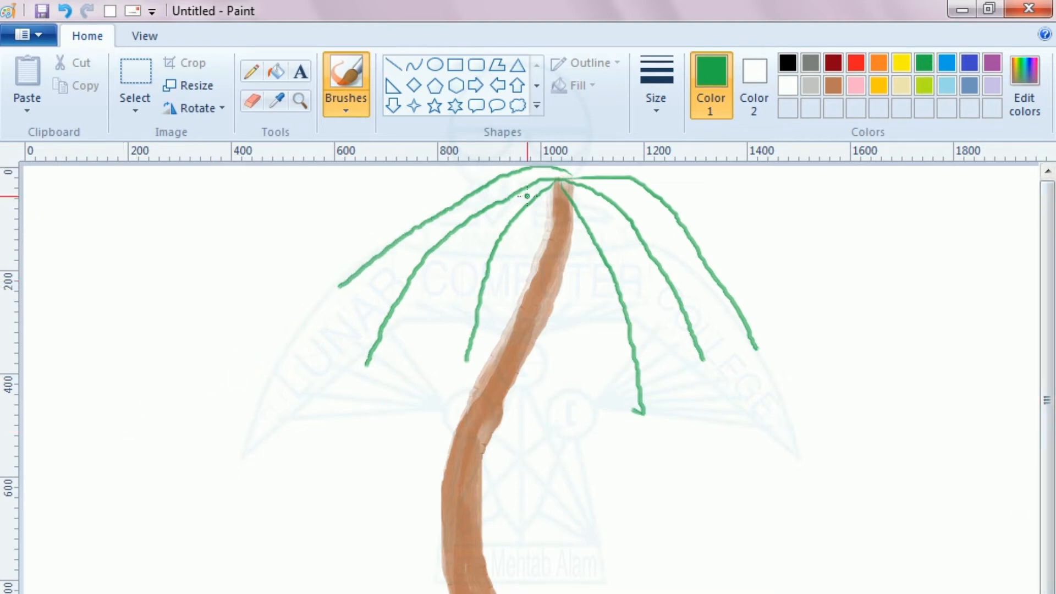
{"action": "left_click_drag", "start_coordinate": [564, 171], "coordinate": [578, 182]}
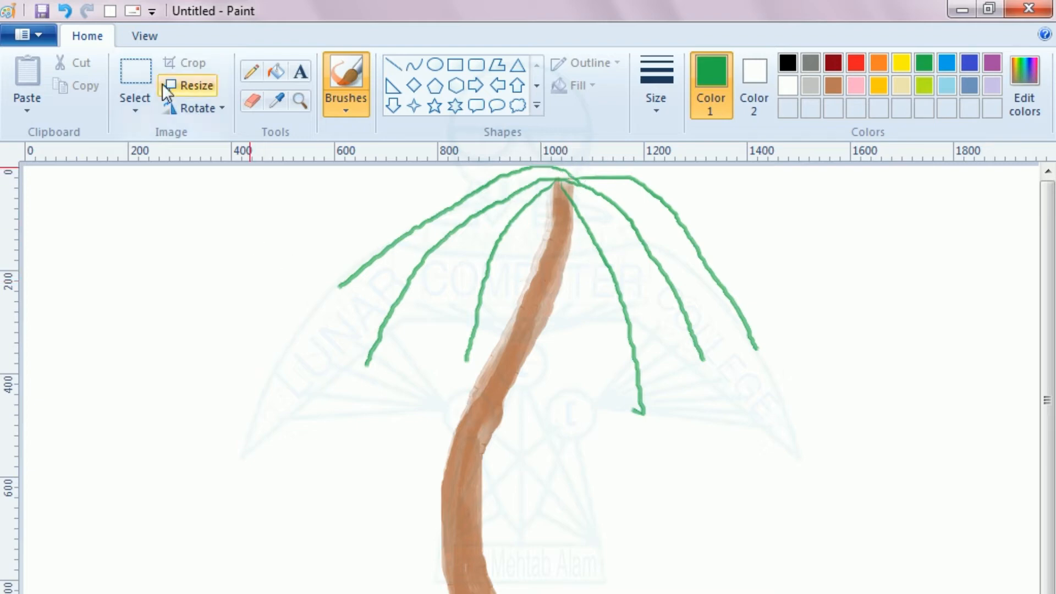
- Outline the outermost right frond with jagged green edges on both sides of its midrib, closing the outline near the crown
{"action": "left_click", "coordinate": [299, 101]}
{"action": "left_click", "coordinate": [529, 223]}
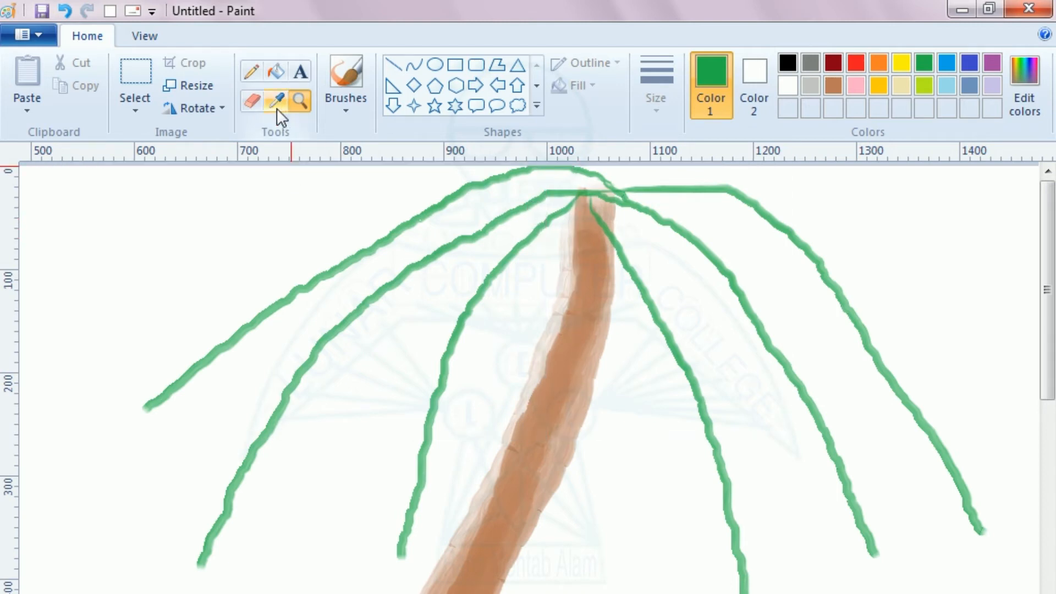
{"action": "left_click", "coordinate": [338, 71]}
{"action": "mouse_move", "coordinate": [621, 191]}
{"action": "left_mouse_down"}
{"action": "mouse_move", "coordinate": [660, 169]}
{"action": "mouse_move", "coordinate": [676, 171]}
{"action": "mouse_move", "coordinate": [675, 183]}
{"action": "mouse_move", "coordinate": [835, 184]}
{"action": "mouse_move", "coordinate": [844, 199]}
{"action": "mouse_move", "coordinate": [823, 208]}
{"action": "mouse_move", "coordinate": [925, 247]}
{"action": "mouse_move", "coordinate": [898, 264]}
{"action": "mouse_move", "coordinate": [974, 303]}
{"action": "mouse_move", "coordinate": [984, 332]}
{"action": "mouse_move", "coordinate": [958, 338]}
{"action": "mouse_move", "coordinate": [1004, 379]}
{"action": "mouse_move", "coordinate": [1005, 413]}
{"action": "mouse_move", "coordinate": [978, 415]}
{"action": "mouse_move", "coordinate": [1008, 452]}
{"action": "mouse_move", "coordinate": [1010, 483]}
{"action": "mouse_move", "coordinate": [993, 480]}
{"action": "mouse_move", "coordinate": [1004, 518]}
{"action": "mouse_move", "coordinate": [979, 529]}
{"action": "left_mouse_up"}
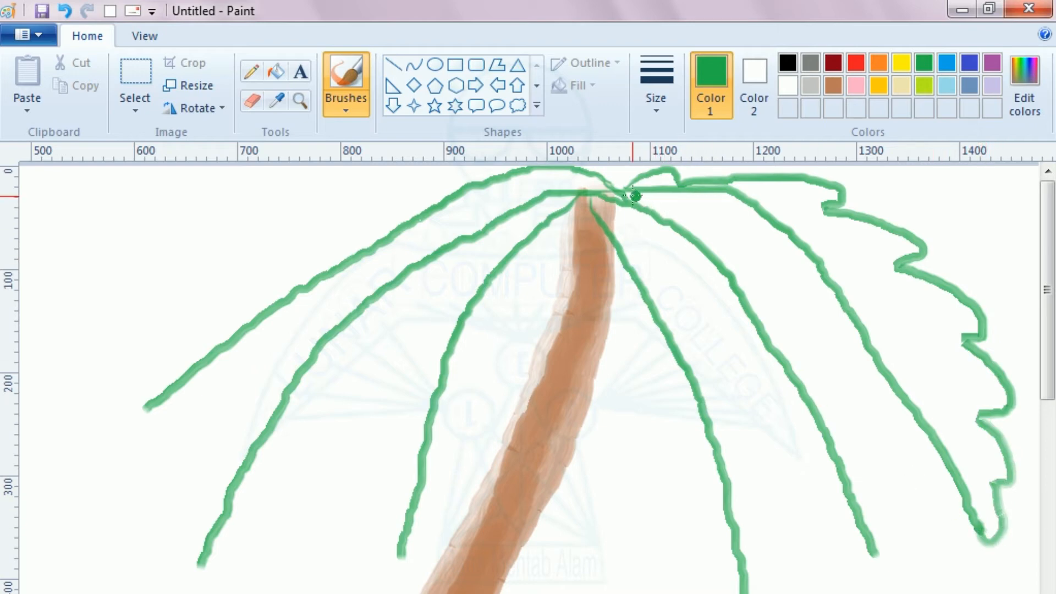
{"action": "mouse_move", "coordinate": [634, 194]}
{"action": "left_mouse_down"}
{"action": "mouse_move", "coordinate": [735, 239]}
{"action": "mouse_move", "coordinate": [743, 222]}
{"action": "mouse_move", "coordinate": [811, 320]}
{"action": "mouse_move", "coordinate": [820, 293]}
{"action": "mouse_move", "coordinate": [848, 376]}
{"action": "mouse_move", "coordinate": [875, 409]}
{"action": "mouse_move", "coordinate": [883, 402]}
{"action": "mouse_move", "coordinate": [901, 471]}
{"action": "mouse_move", "coordinate": [919, 476]}
{"action": "mouse_move", "coordinate": [948, 534]}
{"action": "mouse_move", "coordinate": [982, 537]}
{"action": "left_mouse_up"}
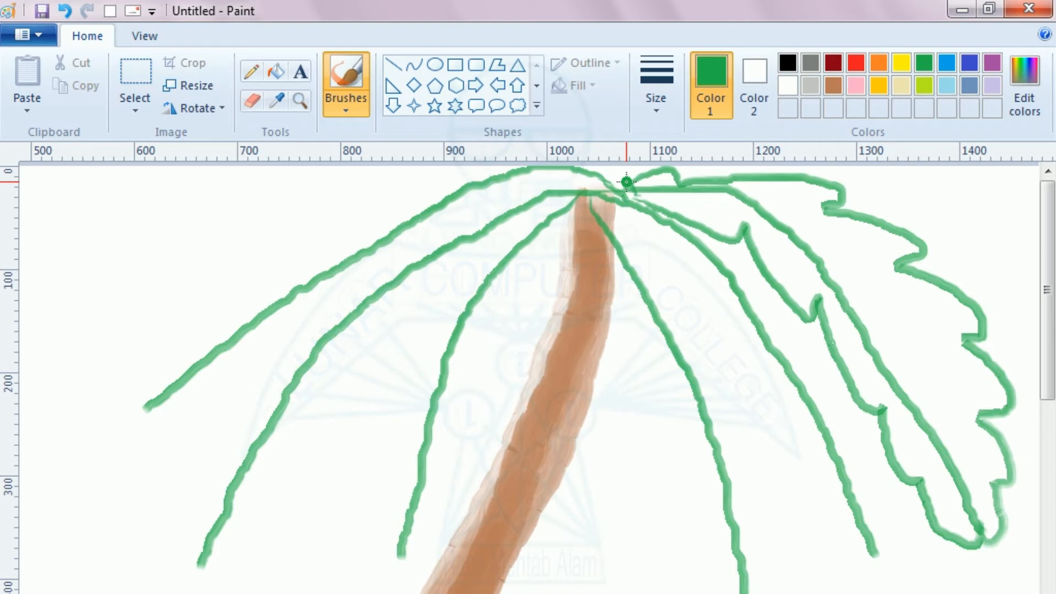
{"action": "left_click_drag", "start_coordinate": [626, 181], "coordinate": [638, 195]}
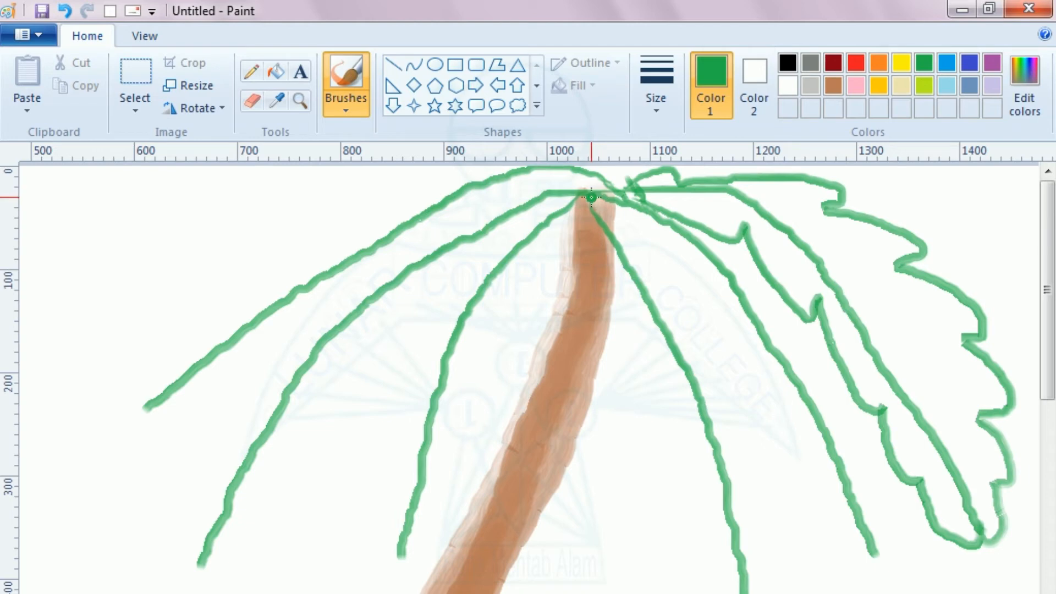
- Outline the two fronds closest to the trunk, one on each side, with jagged green edges around their midribs
{"action": "mouse_move", "coordinate": [588, 197]}
{"action": "left_mouse_down"}
{"action": "mouse_move", "coordinate": [673, 250]}
{"action": "mouse_move", "coordinate": [654, 253]}
{"action": "mouse_move", "coordinate": [724, 333]}
{"action": "mouse_move", "coordinate": [734, 369]}
{"action": "mouse_move", "coordinate": [718, 367]}
{"action": "mouse_move", "coordinate": [793, 475]}
{"action": "mouse_move", "coordinate": [791, 489]}
{"action": "mouse_move", "coordinate": [774, 478]}
{"action": "mouse_move", "coordinate": [784, 583]}
{"action": "left_mouse_up"}
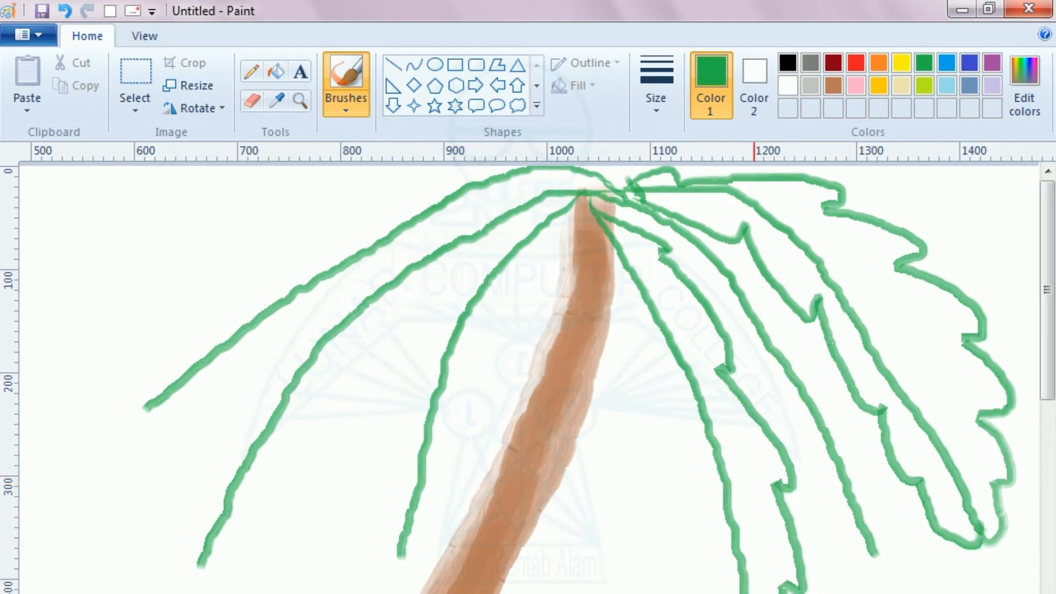
{"action": "mouse_move", "coordinate": [593, 216]}
{"action": "left_mouse_down"}
{"action": "mouse_move", "coordinate": [597, 330]}
{"action": "mouse_move", "coordinate": [603, 342]}
{"action": "mouse_move", "coordinate": [627, 328]}
{"action": "mouse_move", "coordinate": [627, 373]}
{"action": "mouse_move", "coordinate": [646, 426]}
{"action": "mouse_move", "coordinate": [661, 401]}
{"action": "mouse_move", "coordinate": [660, 485]}
{"action": "mouse_move", "coordinate": [681, 540]}
{"action": "mouse_move", "coordinate": [699, 504]}
{"action": "mouse_move", "coordinate": [690, 579]}
{"action": "left_mouse_up"}
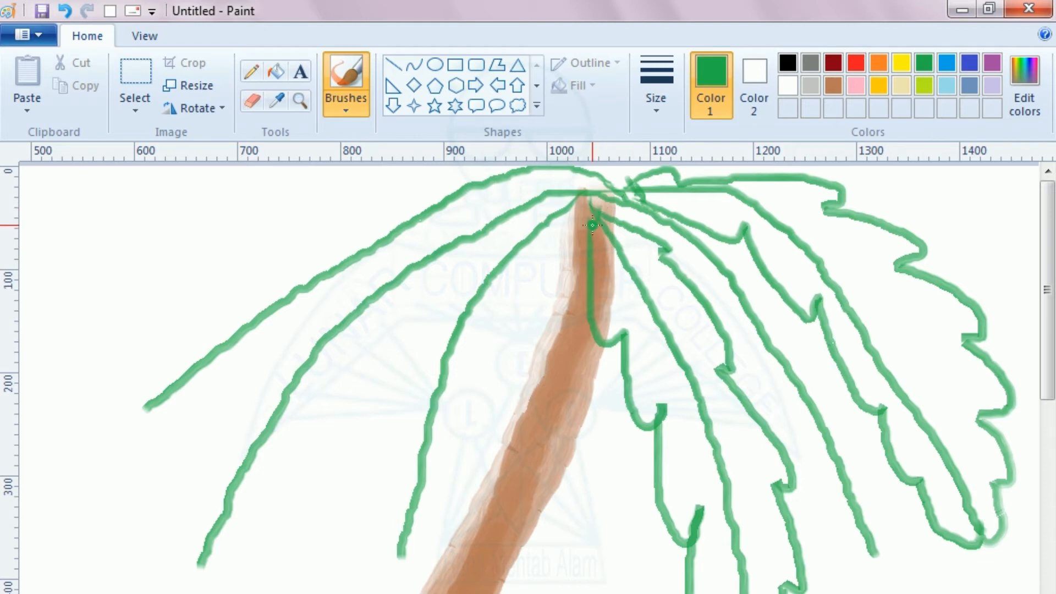
{"action": "mouse_move", "coordinate": [572, 201]}
{"action": "left_mouse_down"}
{"action": "mouse_move", "coordinate": [457, 263]}
{"action": "mouse_move", "coordinate": [466, 271]}
{"action": "mouse_move", "coordinate": [410, 313]}
{"action": "mouse_move", "coordinate": [421, 327]}
{"action": "mouse_move", "coordinate": [376, 389]}
{"action": "mouse_move", "coordinate": [399, 399]}
{"action": "mouse_move", "coordinate": [375, 457]}
{"action": "mouse_move", "coordinate": [385, 466]}
{"action": "mouse_move", "coordinate": [398, 456]}
{"action": "mouse_move", "coordinate": [386, 514]}
{"action": "mouse_move", "coordinate": [389, 546]}
{"action": "mouse_move", "coordinate": [405, 559]}
{"action": "left_mouse_up"}
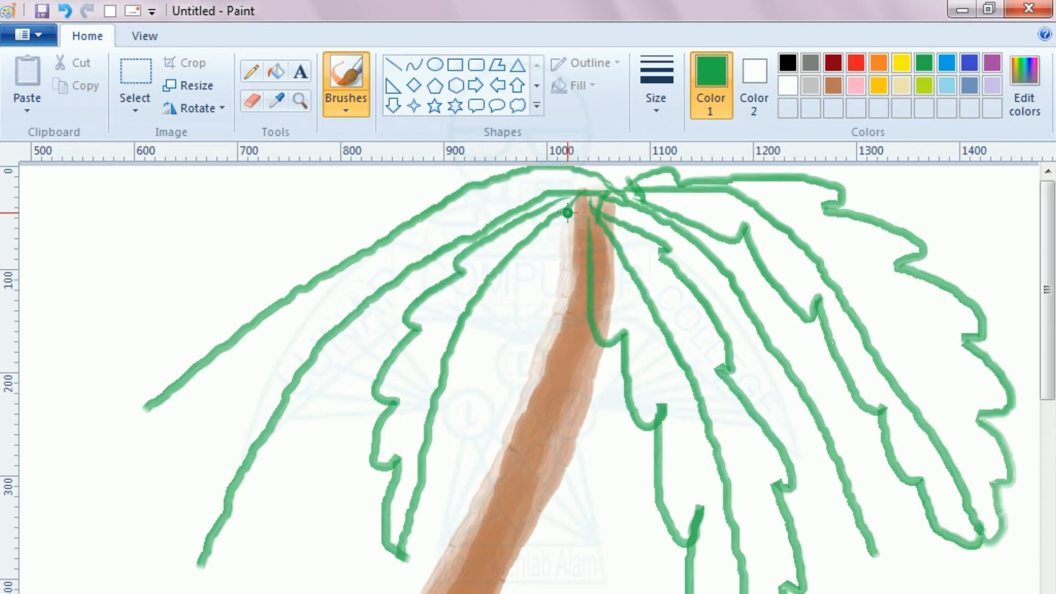
{"action": "mouse_move", "coordinate": [568, 213]}
{"action": "left_mouse_down"}
{"action": "mouse_move", "coordinate": [562, 254]}
{"action": "mouse_move", "coordinate": [540, 286]}
{"action": "mouse_move", "coordinate": [523, 281]}
{"action": "mouse_move", "coordinate": [509, 361]}
{"action": "mouse_move", "coordinate": [494, 359]}
{"action": "mouse_move", "coordinate": [478, 422]}
{"action": "mouse_move", "coordinate": [443, 440]}
{"action": "mouse_move", "coordinate": [434, 510]}
{"action": "mouse_move", "coordinate": [414, 566]}
{"action": "mouse_move", "coordinate": [400, 566]}
{"action": "left_mouse_up"}
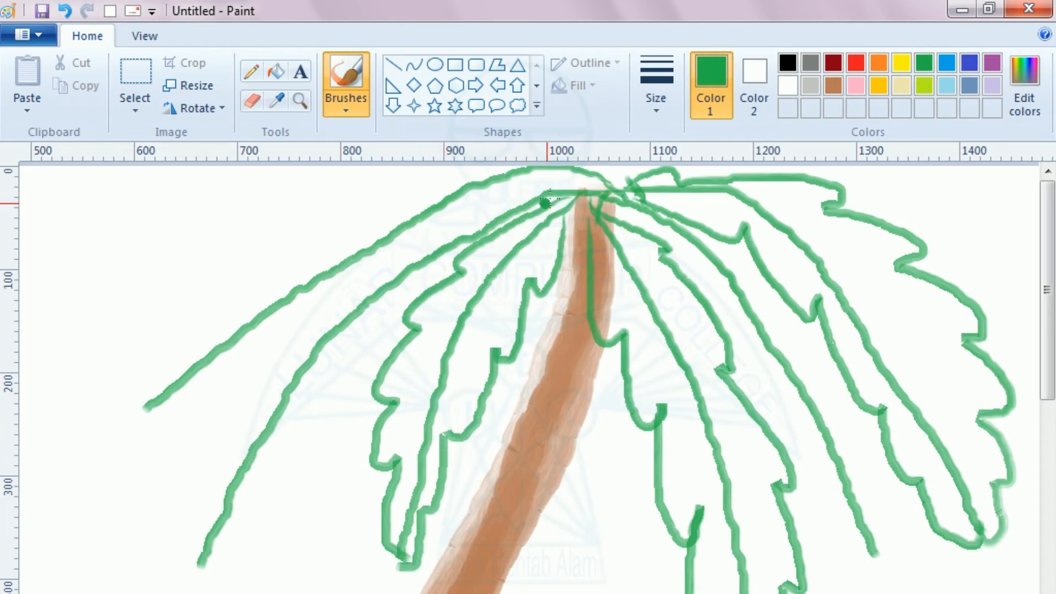
- Outline the outermost left frond with jagged green edges above and below its midrib
{"action": "mouse_move", "coordinate": [506, 171]}
{"action": "left_mouse_down"}
{"action": "mouse_move", "coordinate": [438, 171]}
{"action": "mouse_move", "coordinate": [360, 197]}
{"action": "mouse_move", "coordinate": [373, 213]}
{"action": "mouse_move", "coordinate": [250, 251]}
{"action": "mouse_move", "coordinate": [267, 270]}
{"action": "mouse_move", "coordinate": [177, 291]}
{"action": "mouse_move", "coordinate": [198, 312]}
{"action": "mouse_move", "coordinate": [166, 335]}
{"action": "mouse_move", "coordinate": [156, 363]}
{"action": "mouse_move", "coordinate": [165, 364]}
{"action": "mouse_move", "coordinate": [127, 395]}
{"action": "mouse_move", "coordinate": [138, 411]}
{"action": "mouse_move", "coordinate": [164, 406]}
{"action": "left_mouse_up"}
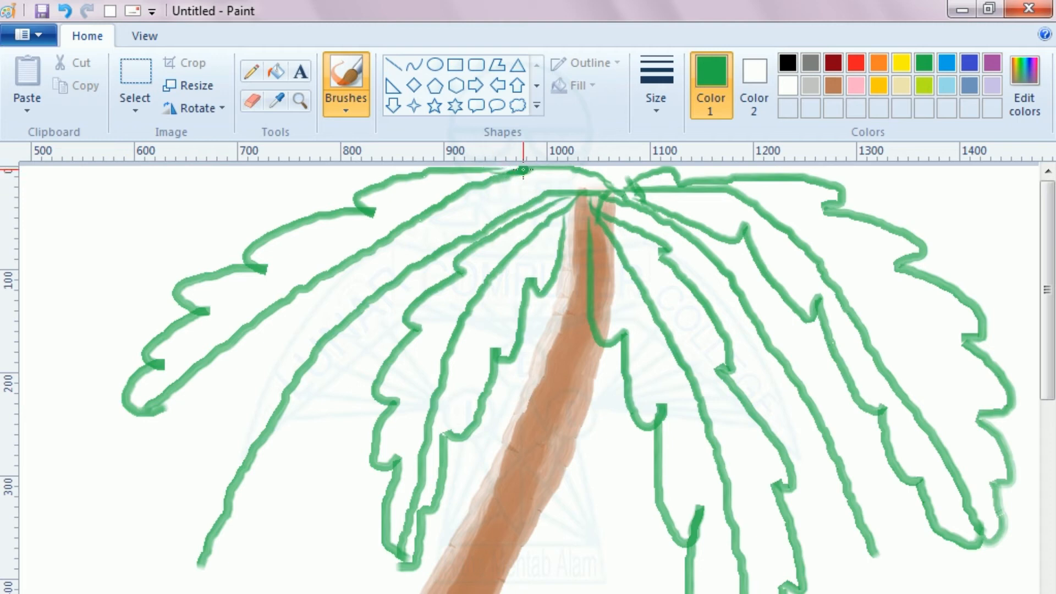
{"action": "mouse_move", "coordinate": [484, 168]}
{"action": "left_mouse_down"}
{"action": "mouse_move", "coordinate": [514, 172]}
{"action": "mouse_move", "coordinate": [484, 172]}
{"action": "mouse_move", "coordinate": [496, 187]}
{"action": "mouse_move", "coordinate": [523, 173]}
{"action": "mouse_move", "coordinate": [486, 203]}
{"action": "left_mouse_up"}
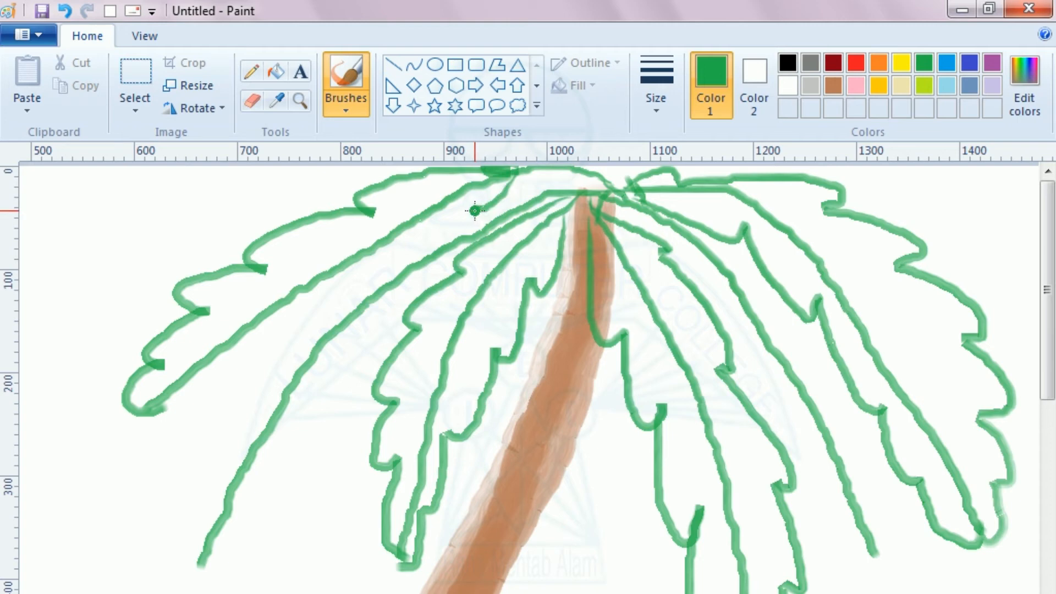
{"action": "mouse_move", "coordinate": [425, 224]}
{"action": "left_mouse_down"}
{"action": "mouse_move", "coordinate": [317, 296]}
{"action": "mouse_move", "coordinate": [252, 378]}
{"action": "mouse_move", "coordinate": [222, 372]}
{"action": "mouse_move", "coordinate": [191, 410]}
{"action": "mouse_move", "coordinate": [142, 419]}
{"action": "left_mouse_up"}
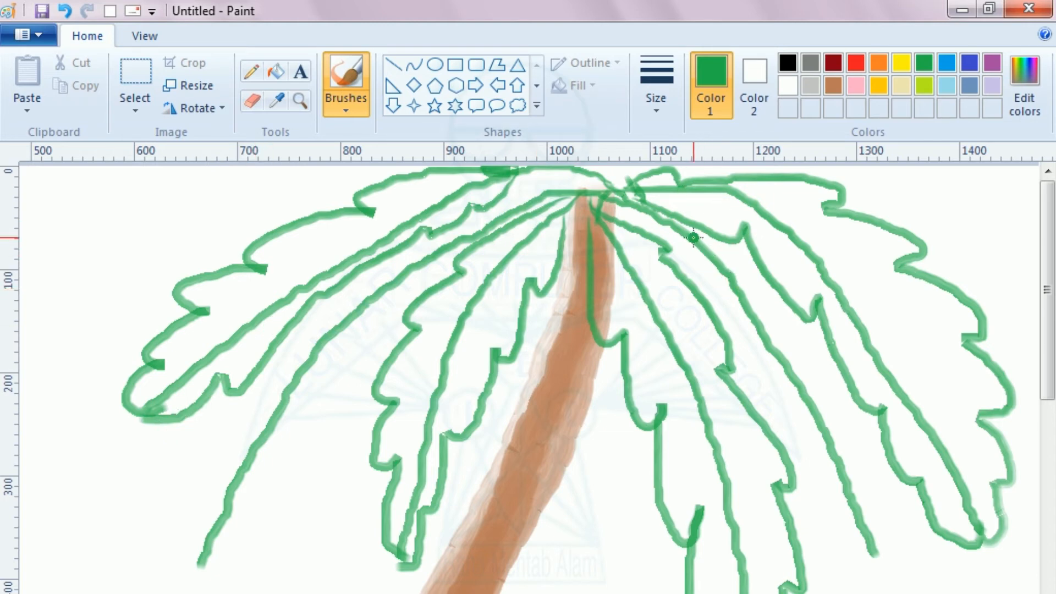
- Outline the remaining middle frond on each side of the tree with jagged green edges, from the crown to the tips
{"action": "mouse_move", "coordinate": [705, 227]}
{"action": "left_mouse_down"}
{"action": "mouse_move", "coordinate": [764, 272]}
{"action": "mouse_move", "coordinate": [773, 283]}
{"action": "mouse_move", "coordinate": [761, 292]}
{"action": "mouse_move", "coordinate": [820, 357]}
{"action": "mouse_move", "coordinate": [805, 362]}
{"action": "mouse_move", "coordinate": [873, 433]}
{"action": "mouse_move", "coordinate": [874, 449]}
{"action": "mouse_move", "coordinate": [852, 443]}
{"action": "mouse_move", "coordinate": [886, 510]}
{"action": "mouse_move", "coordinate": [881, 526]}
{"action": "mouse_move", "coordinate": [868, 515]}
{"action": "mouse_move", "coordinate": [883, 520]}
{"action": "mouse_move", "coordinate": [887, 552]}
{"action": "left_mouse_up"}
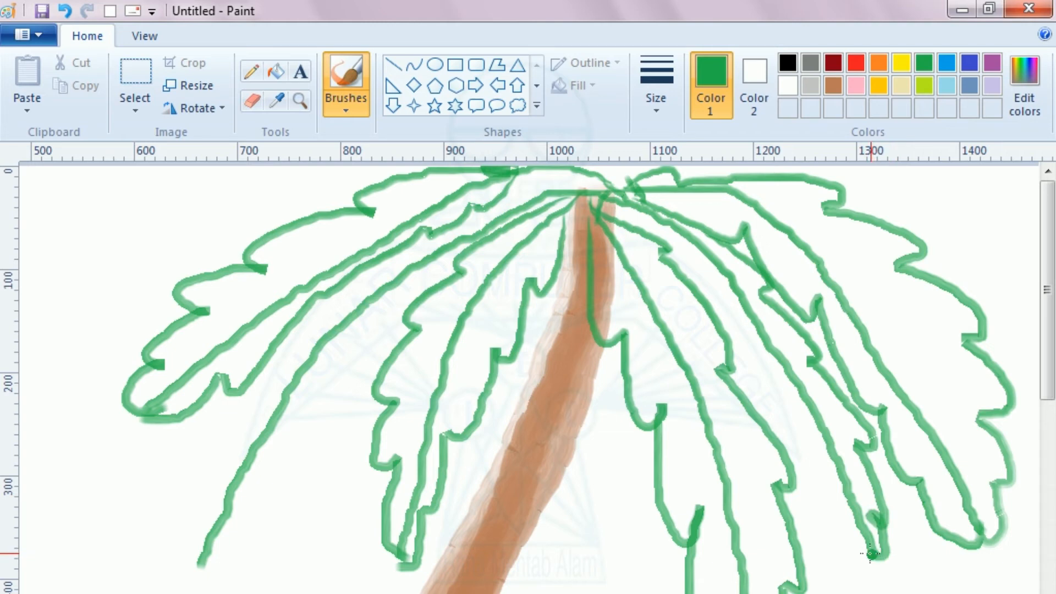
{"action": "mouse_move", "coordinate": [666, 224]}
{"action": "left_mouse_down"}
{"action": "mouse_move", "coordinate": [701, 287]}
{"action": "mouse_move", "coordinate": [726, 294]}
{"action": "mouse_move", "coordinate": [734, 360]}
{"action": "mouse_move", "coordinate": [772, 372]}
{"action": "mouse_move", "coordinate": [855, 548]}
{"action": "mouse_move", "coordinate": [897, 559]}
{"action": "mouse_move", "coordinate": [879, 531]}
{"action": "left_mouse_up"}
{"action": "mouse_move", "coordinate": [477, 237]}
{"action": "left_mouse_down"}
{"action": "mouse_move", "coordinate": [403, 241]}
{"action": "mouse_move", "coordinate": [391, 272]}
{"action": "mouse_move", "coordinate": [291, 334]}
{"action": "mouse_move", "coordinate": [304, 343]}
{"action": "mouse_move", "coordinate": [257, 372]}
{"action": "mouse_move", "coordinate": [250, 403]}
{"action": "mouse_move", "coordinate": [260, 404]}
{"action": "mouse_move", "coordinate": [211, 442]}
{"action": "mouse_move", "coordinate": [215, 475]}
{"action": "mouse_move", "coordinate": [181, 519]}
{"action": "mouse_move", "coordinate": [204, 531]}
{"action": "mouse_move", "coordinate": [190, 551]}
{"action": "left_mouse_up"}
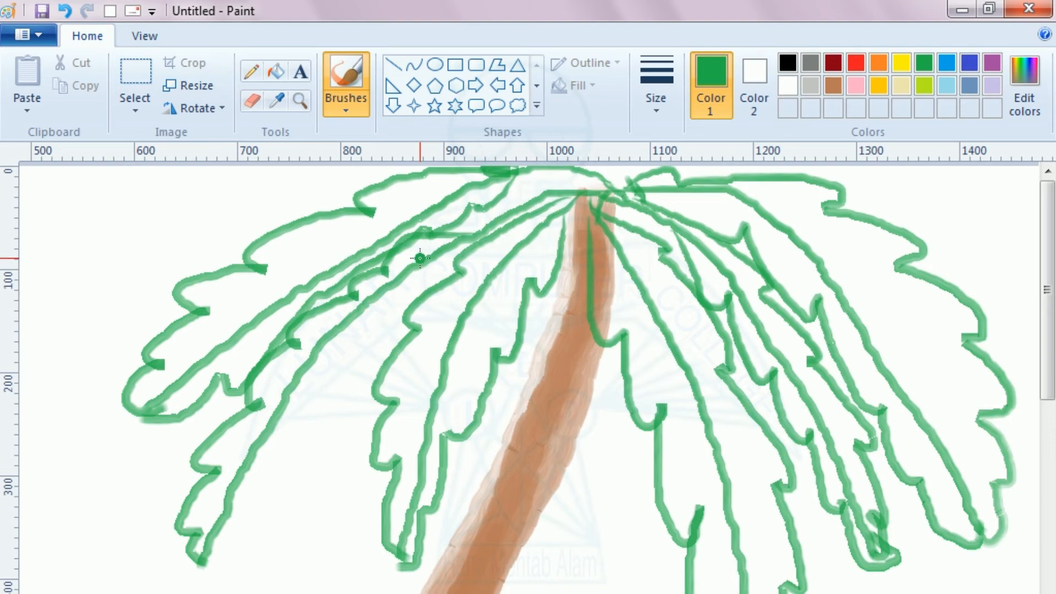
{"action": "left_click_drag", "start_coordinate": [429, 237], "coordinate": [486, 237]}
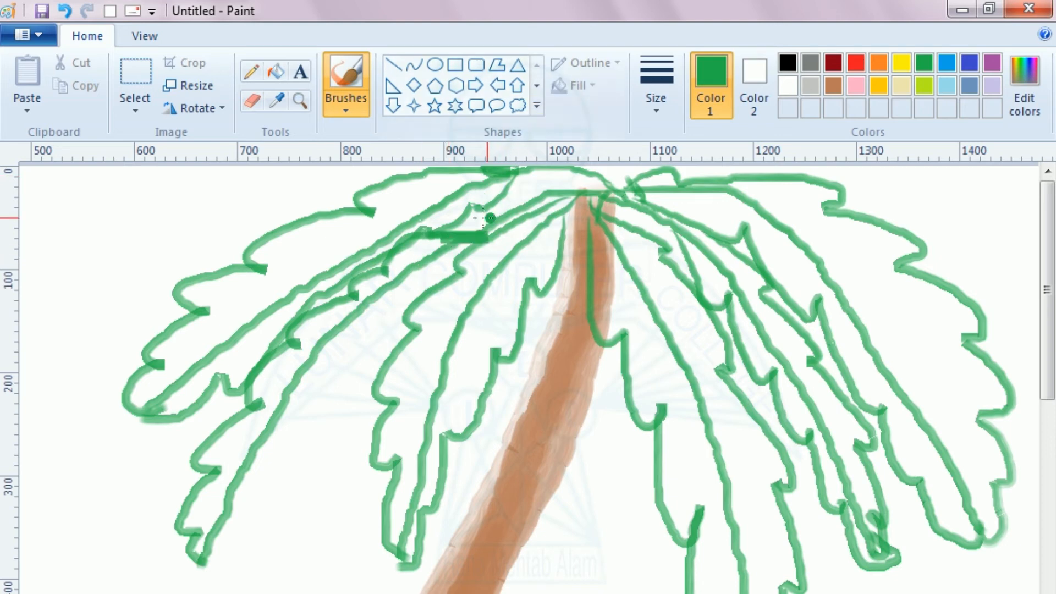
{"action": "mouse_move", "coordinate": [440, 259]}
{"action": "left_mouse_down"}
{"action": "mouse_move", "coordinate": [365, 363]}
{"action": "mouse_move", "coordinate": [354, 348]}
{"action": "mouse_move", "coordinate": [333, 451]}
{"action": "mouse_move", "coordinate": [298, 450]}
{"action": "mouse_move", "coordinate": [295, 438]}
{"action": "mouse_move", "coordinate": [285, 506]}
{"action": "mouse_move", "coordinate": [261, 511]}
{"action": "mouse_move", "coordinate": [259, 501]}
{"action": "mouse_move", "coordinate": [249, 532]}
{"action": "mouse_move", "coordinate": [190, 559]}
{"action": "left_mouse_up"}
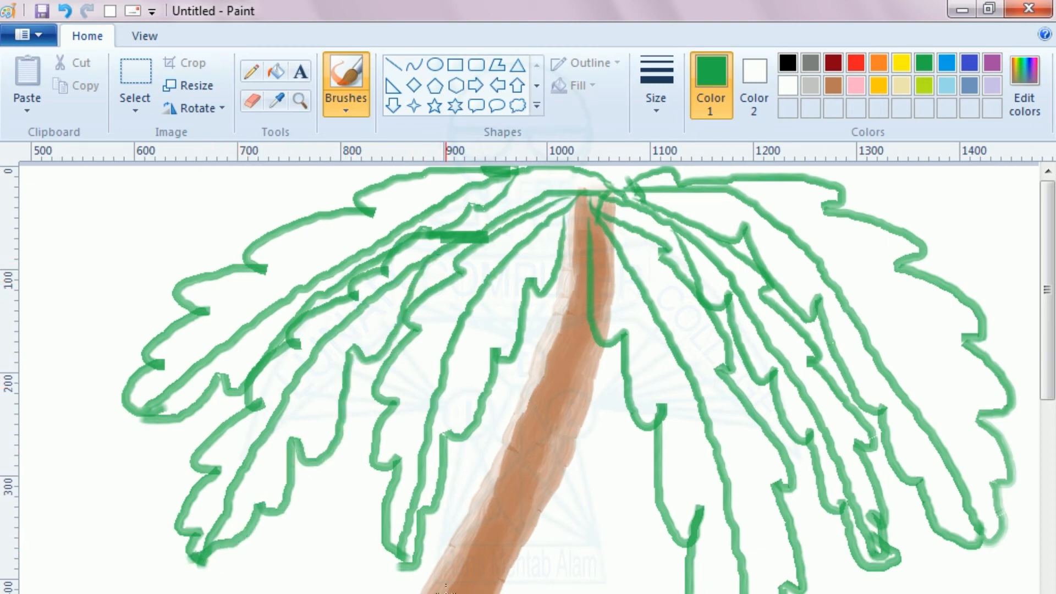
{"action": "left_click", "coordinate": [595, 371]}
- Fill both halves of the outermost and middle left fronds with lime
{"action": "left_click", "coordinate": [923, 84]}
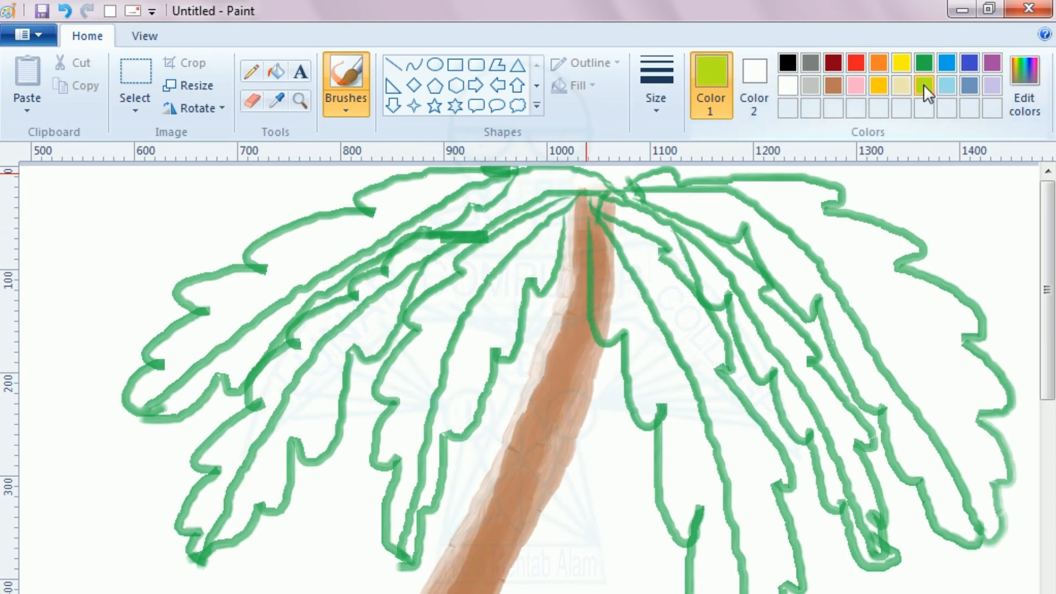
{"action": "left_click", "coordinate": [277, 69]}
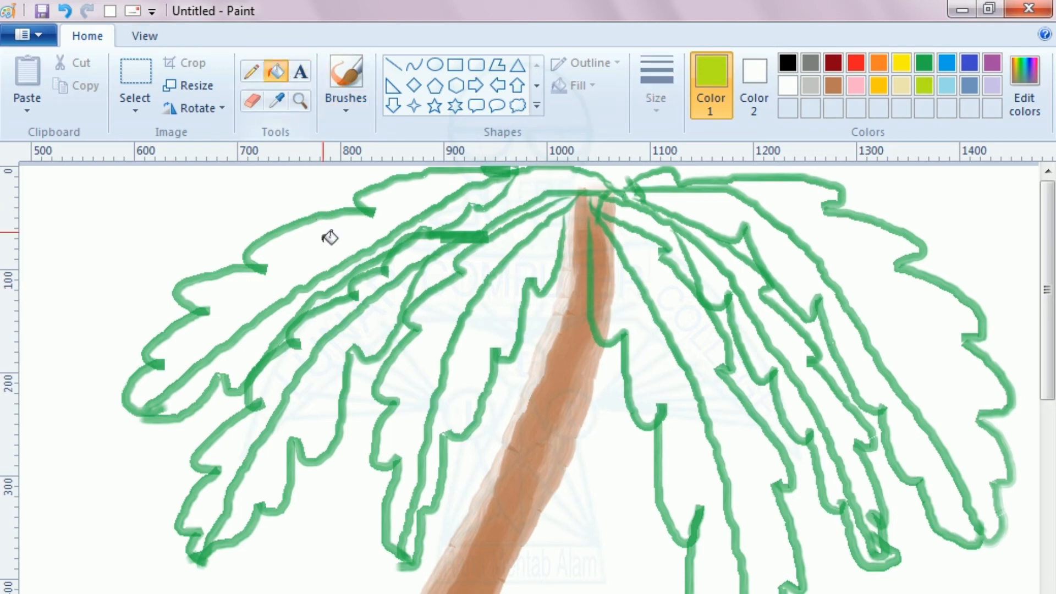
{"action": "left_click", "coordinate": [330, 238]}
{"action": "left_click", "coordinate": [270, 335]}
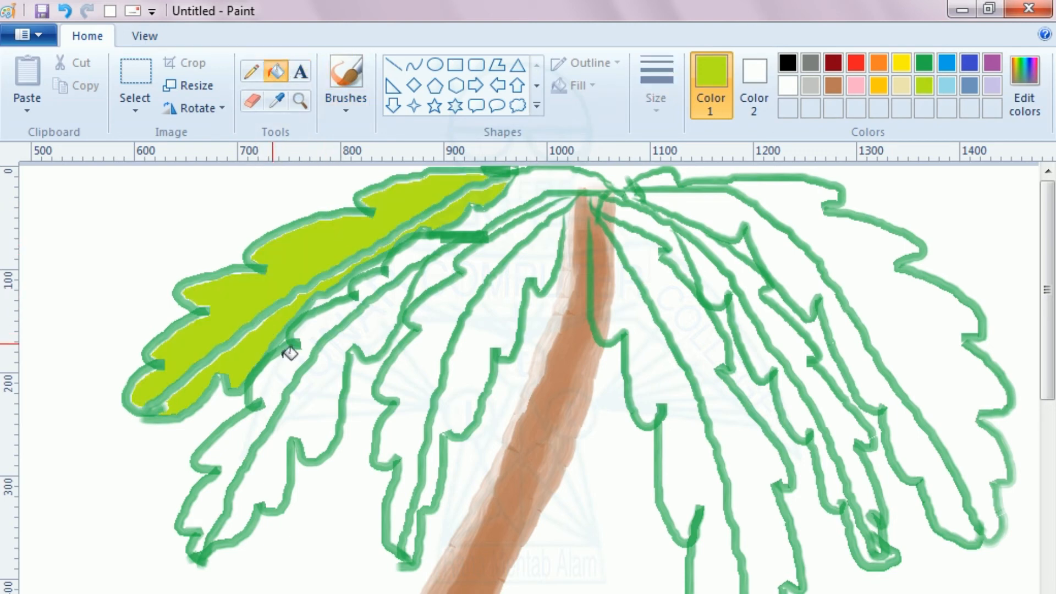
{"action": "left_click", "coordinate": [295, 354]}
{"action": "left_click", "coordinate": [316, 392]}
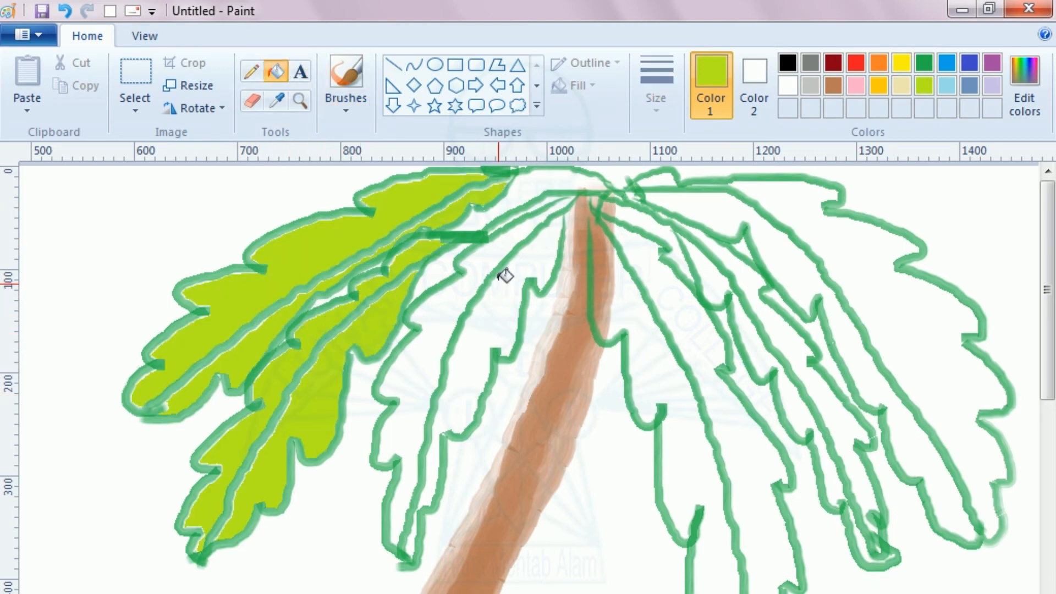
- Fill the crown area left of the trunk's top and both halves of the adjacent left frond with lime
{"action": "left_click", "coordinate": [502, 199]}
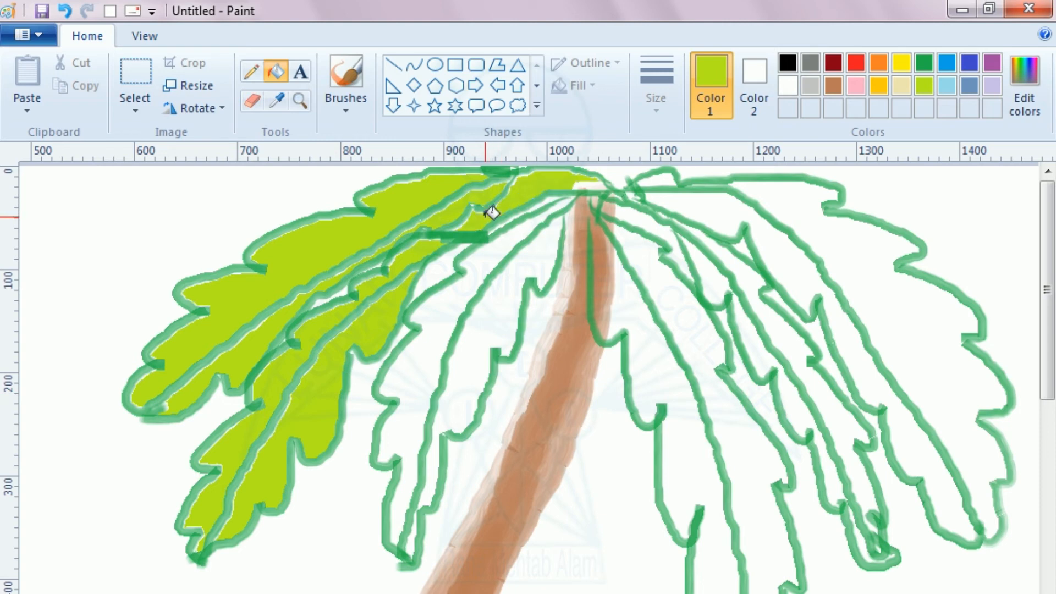
{"action": "left_click", "coordinate": [488, 255]}
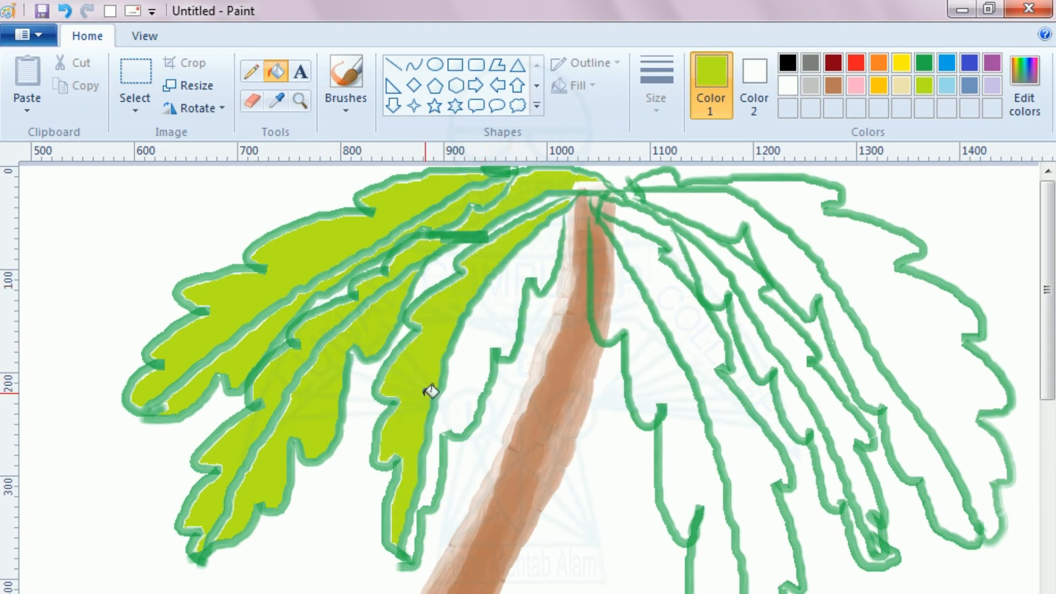
{"action": "left_click", "coordinate": [478, 371]}
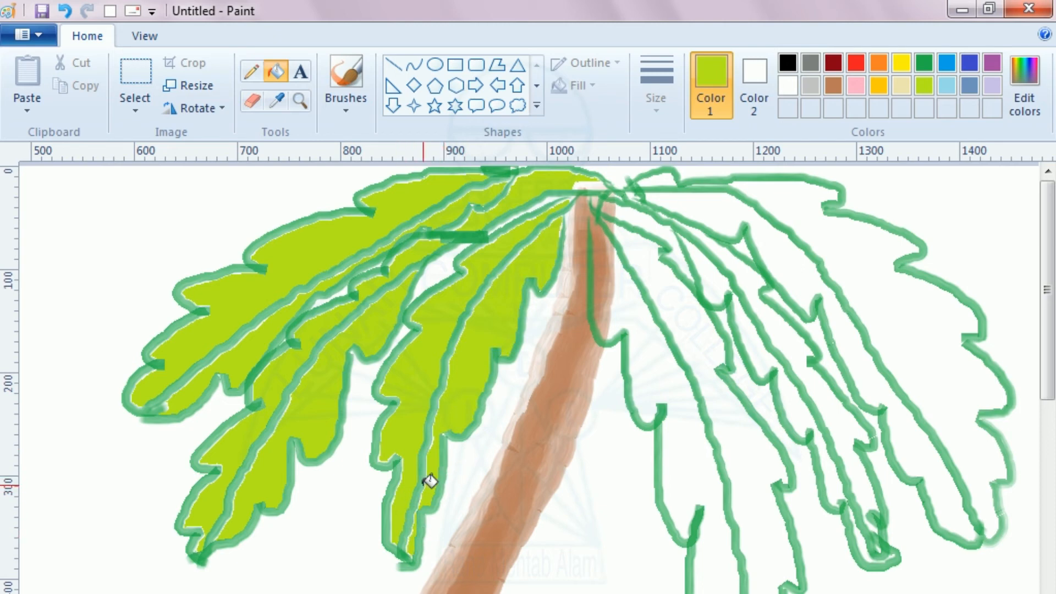
- Fill both halves of each frond on the right side of the palm tree with lime
{"action": "left_click", "coordinate": [632, 296]}
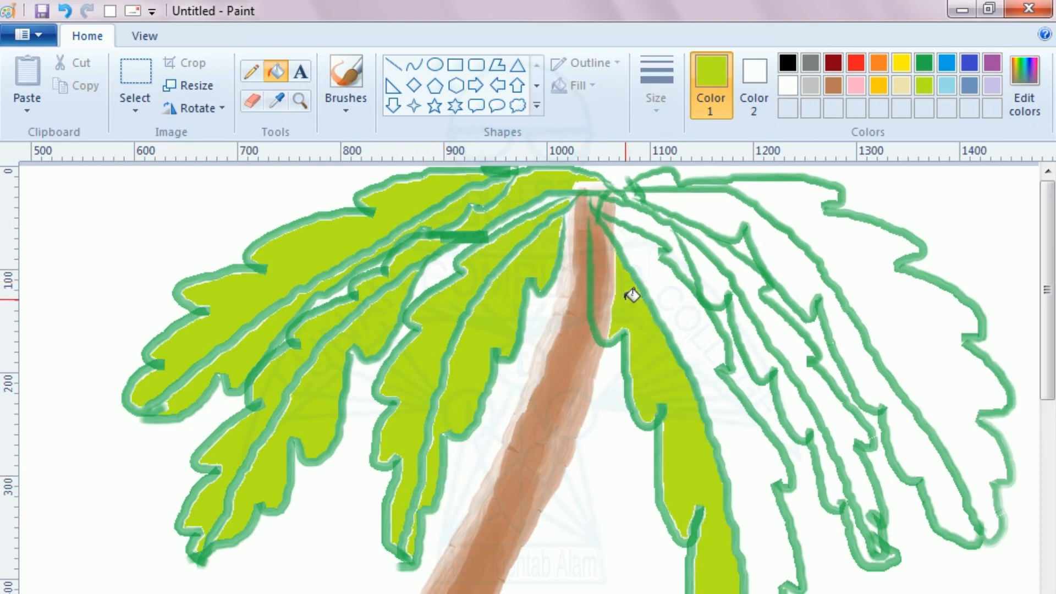
{"action": "left_click", "coordinate": [649, 270]}
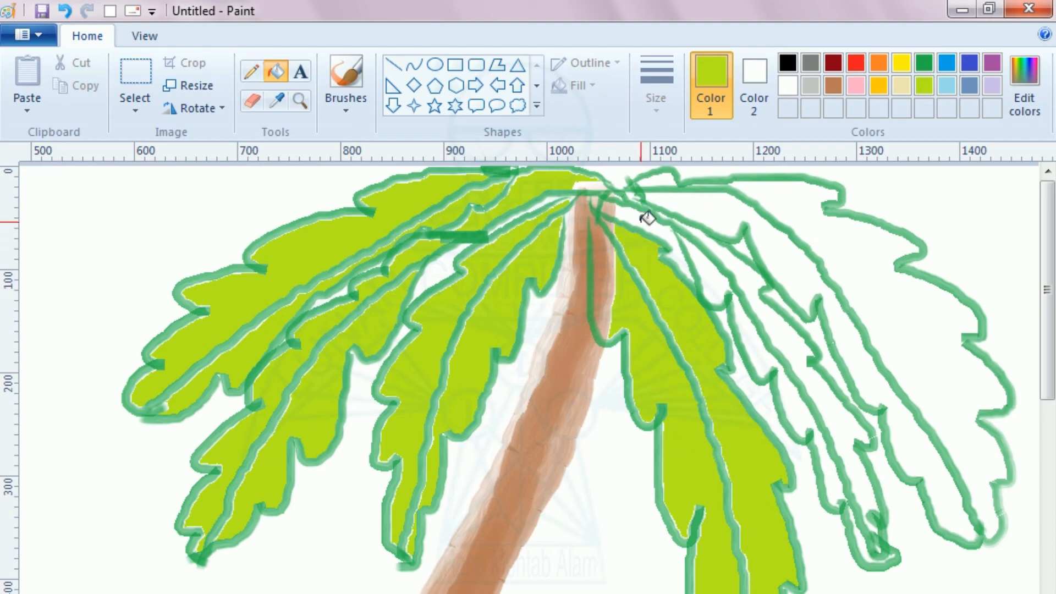
{"action": "left_click", "coordinate": [715, 201]}
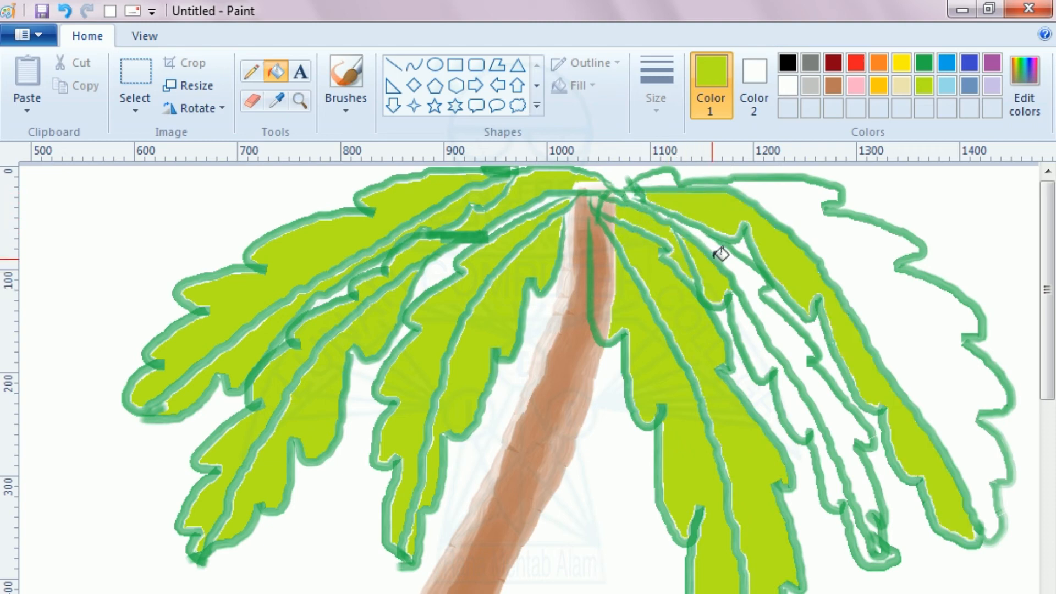
{"action": "left_click", "coordinate": [735, 255]}
{"action": "left_click", "coordinate": [862, 253]}
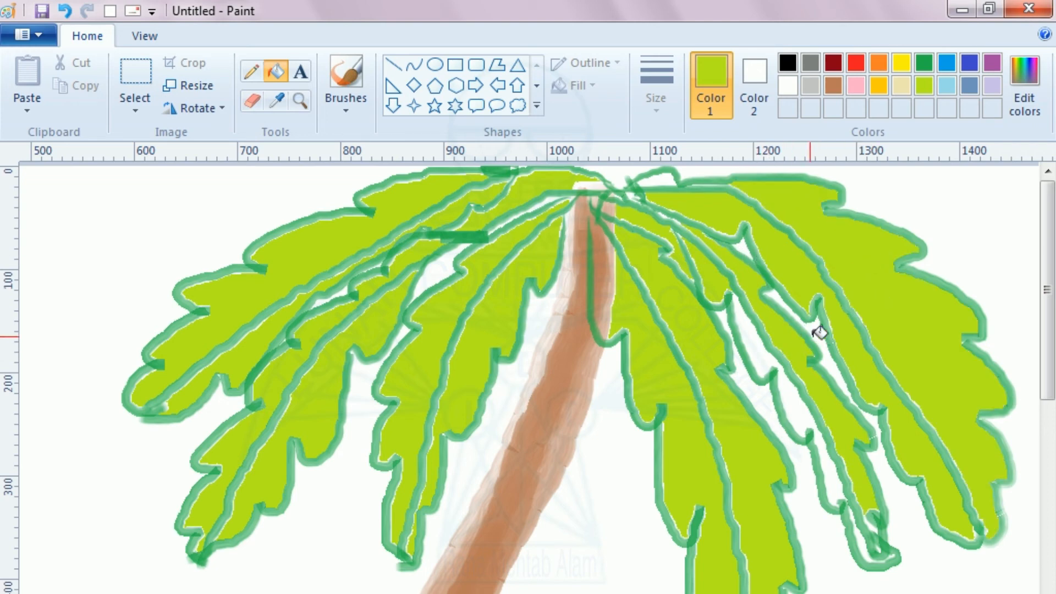
{"action": "left_click", "coordinate": [762, 349]}
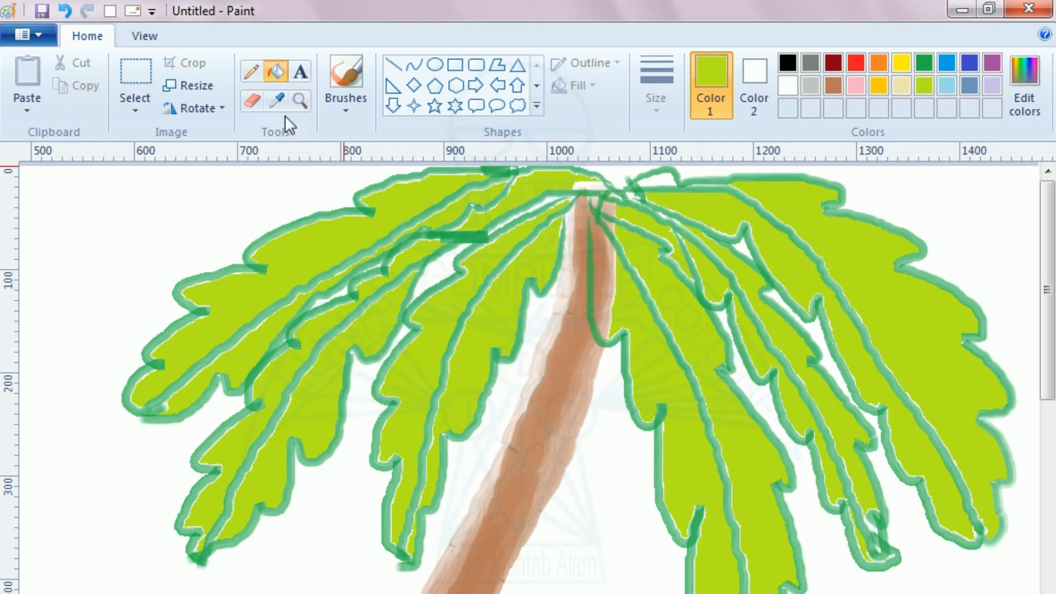
- Try to move the whole palm tree drawing to the right on the canvas, and undo the moves
{"action": "left_click", "coordinate": [297, 103]}
{"action": "right_click", "coordinate": [374, 370]}
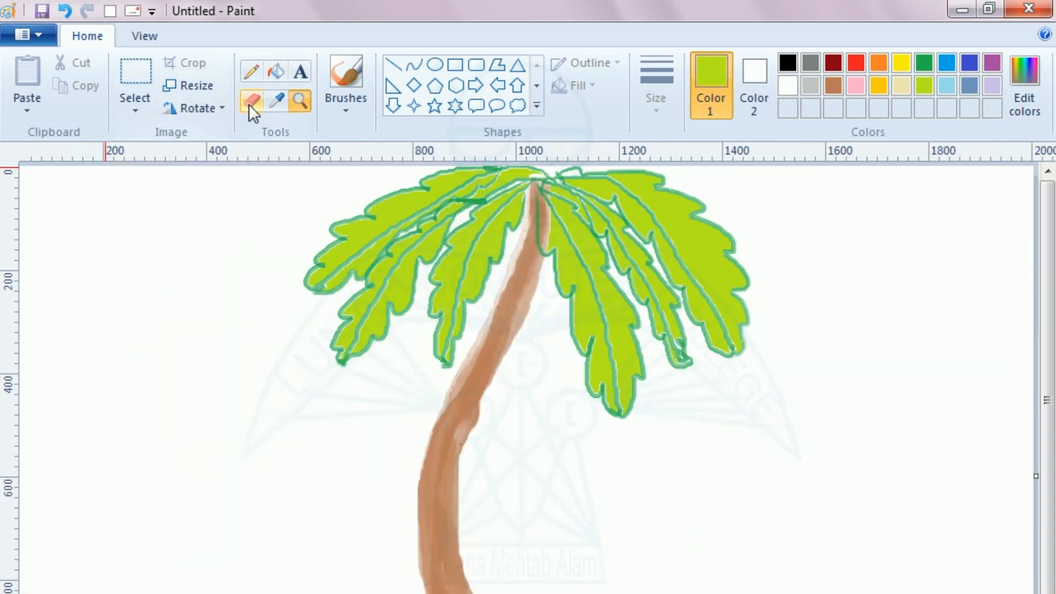
{"action": "key", "text": "ctrl+a"}
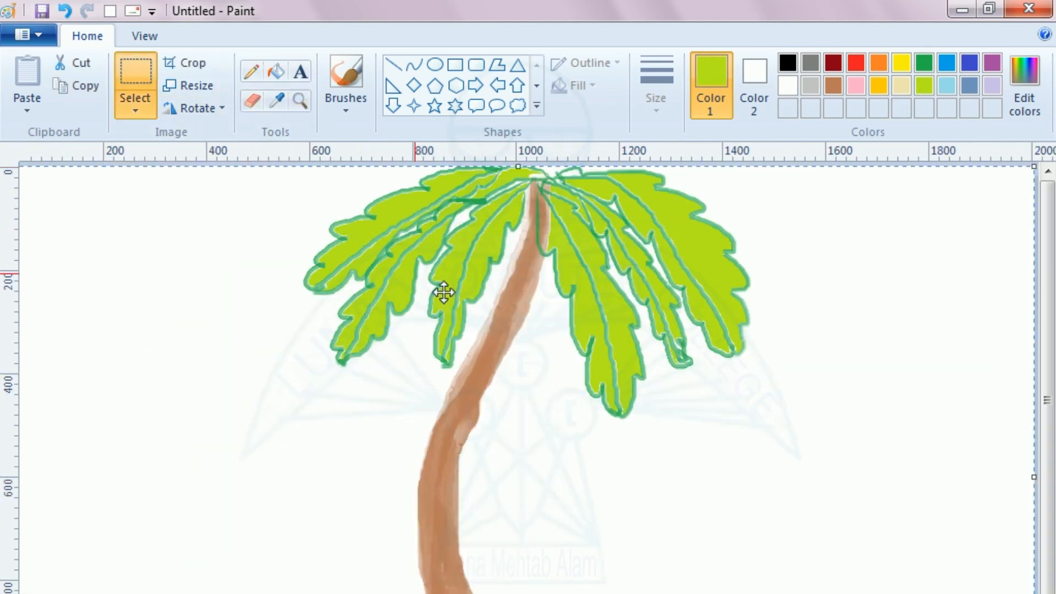
{"action": "mouse_move", "coordinate": [523, 339]}
{"action": "left_mouse_down"}
{"action": "mouse_move", "coordinate": [470, 361]}
{"action": "mouse_move", "coordinate": [353, 330]}
{"action": "mouse_move", "coordinate": [322, 343]}
{"action": "mouse_move", "coordinate": [659, 357]}
{"action": "left_mouse_up"}
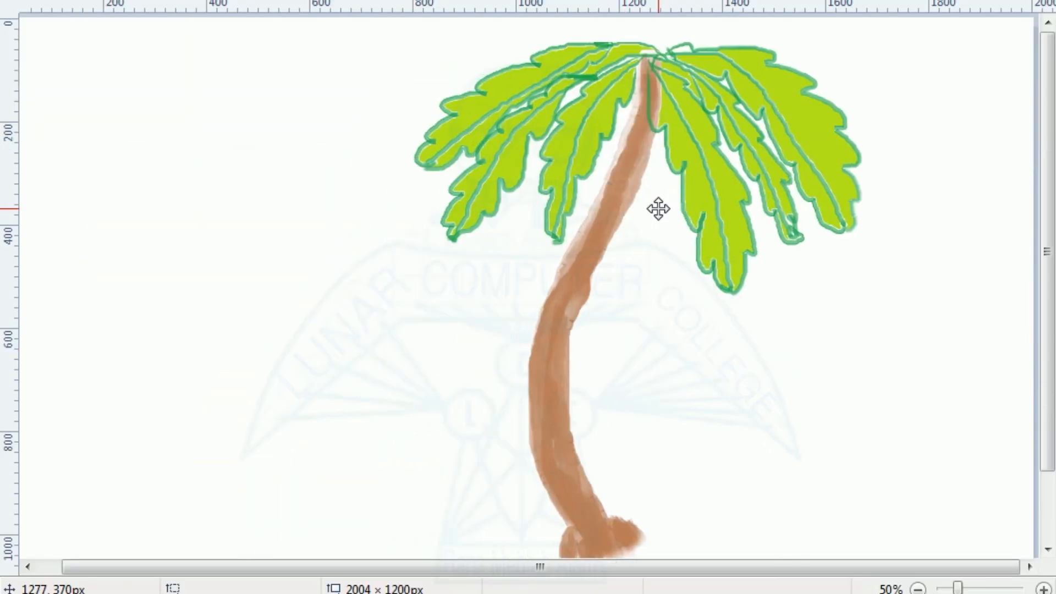
{"action": "left_click_drag", "start_coordinate": [659, 209], "coordinate": [663, 194]}
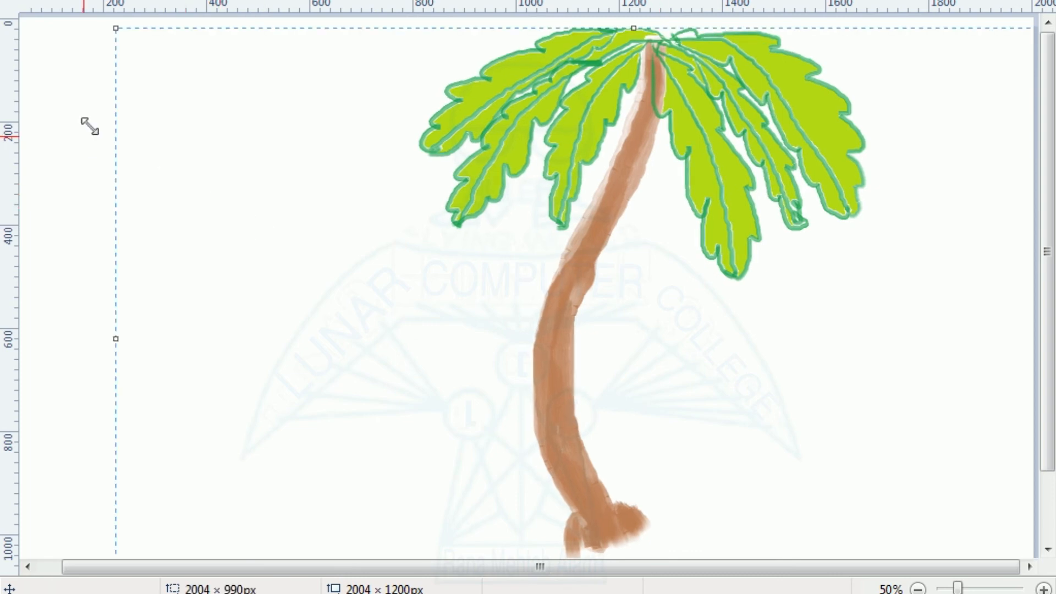
{"action": "key", "text": "ctrl+z"}
{"action": "left_click_drag", "start_coordinate": [510, 382], "coordinate": [520, 314]}
{"action": "key", "text": "ctrl+z"}
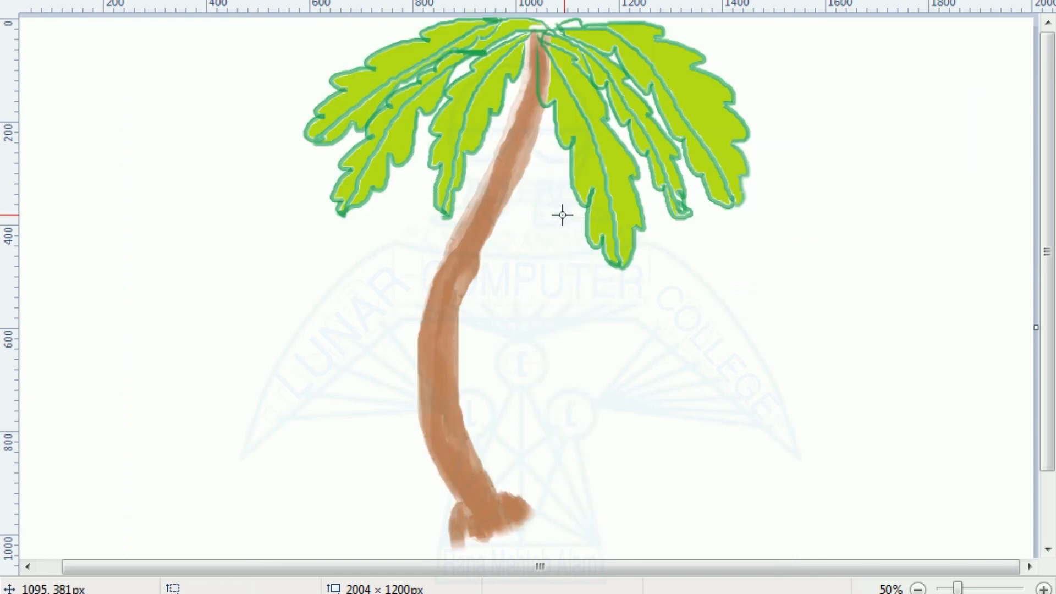
- Move the whole palm tree slightly to the right, with its crown against the canvas's upper edge
{"action": "left_click_drag", "start_coordinate": [559, 248], "coordinate": [585, 260]}
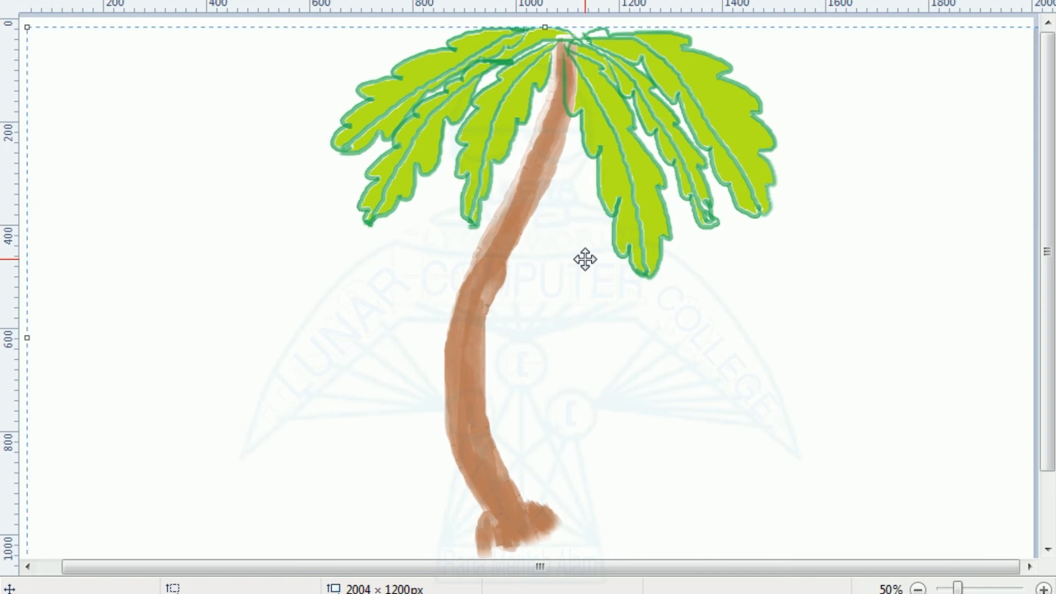
{"action": "key", "text": "Up"}
{"action": "key", "text": "Up"}
{"action": "key", "text": "Up"}
{"action": "key", "text": "Up"}
{"action": "key", "text": "Up"}
{"action": "key", "text": "Up"}
{"action": "key", "text": "Up"}
{"action": "key", "text": "Up"}
{"action": "key", "text": "Up"}
{"action": "key", "text": "Left"}
{"action": "key", "text": "Left"}
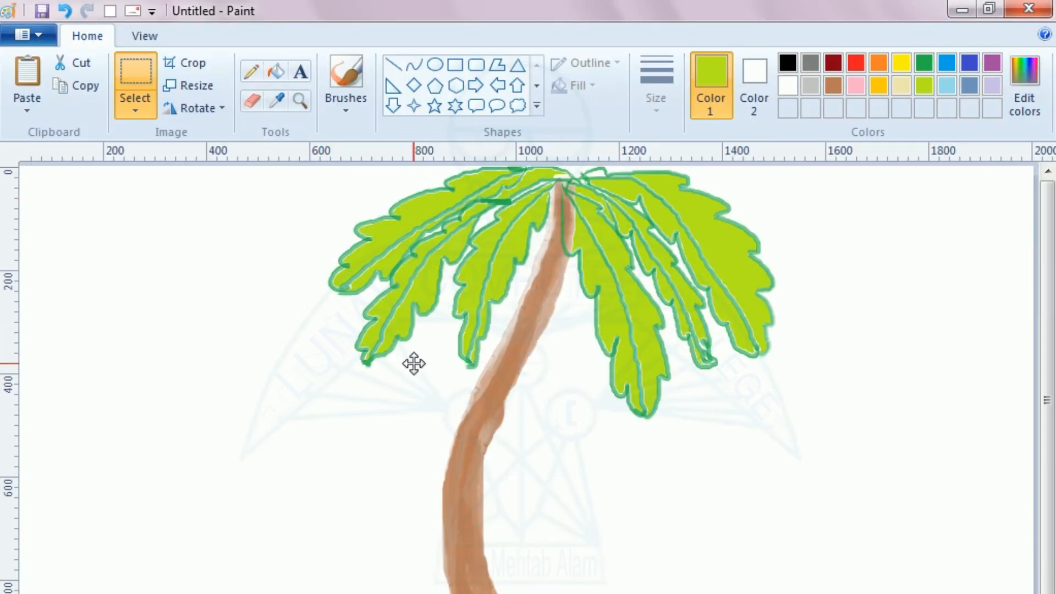
- Duplicate the palm tree to the left of the original with transparent selection, letting the crowns overlap
{"action": "left_click_drag", "start_coordinate": [414, 363], "coordinate": [337, 337]}
{"action": "left_click", "coordinate": [128, 111]}
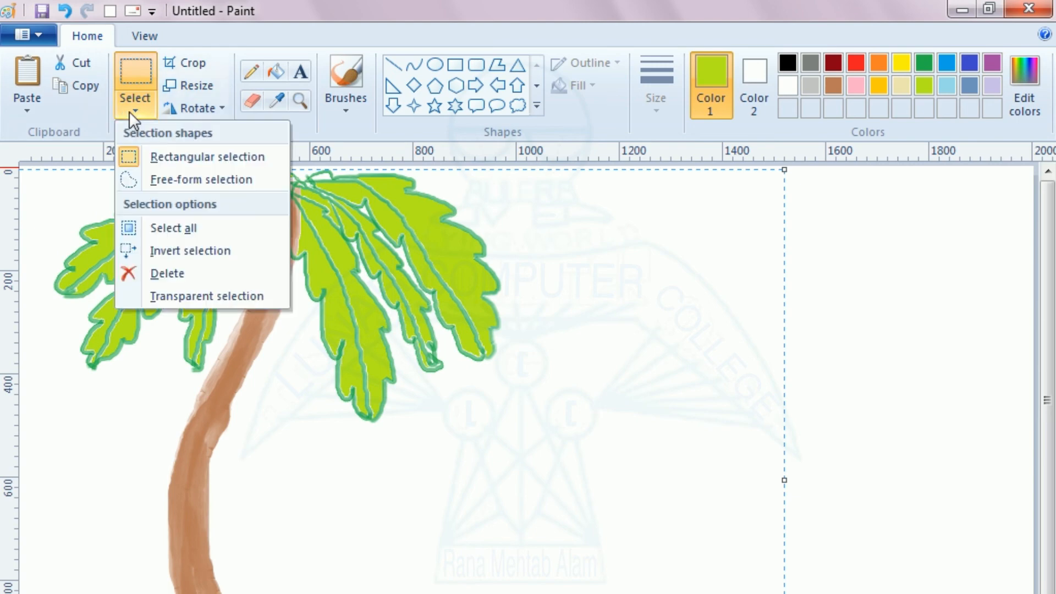
{"action": "left_click", "coordinate": [226, 305]}
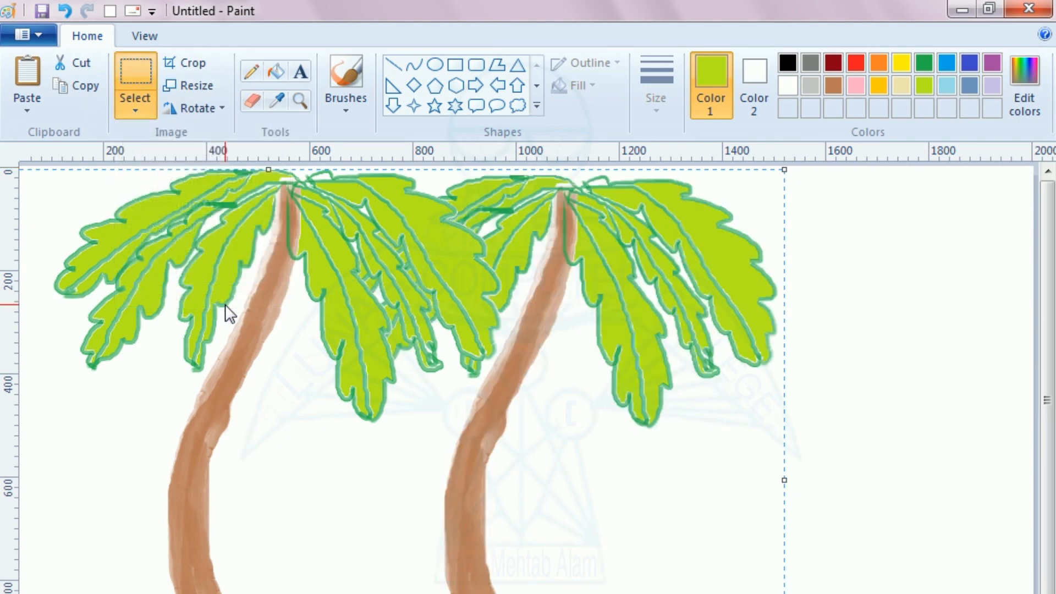
{"action": "left_click_drag", "start_coordinate": [332, 354], "coordinate": [256, 353]}
{"action": "left_click_drag", "start_coordinate": [320, 319], "coordinate": [420, 332]}
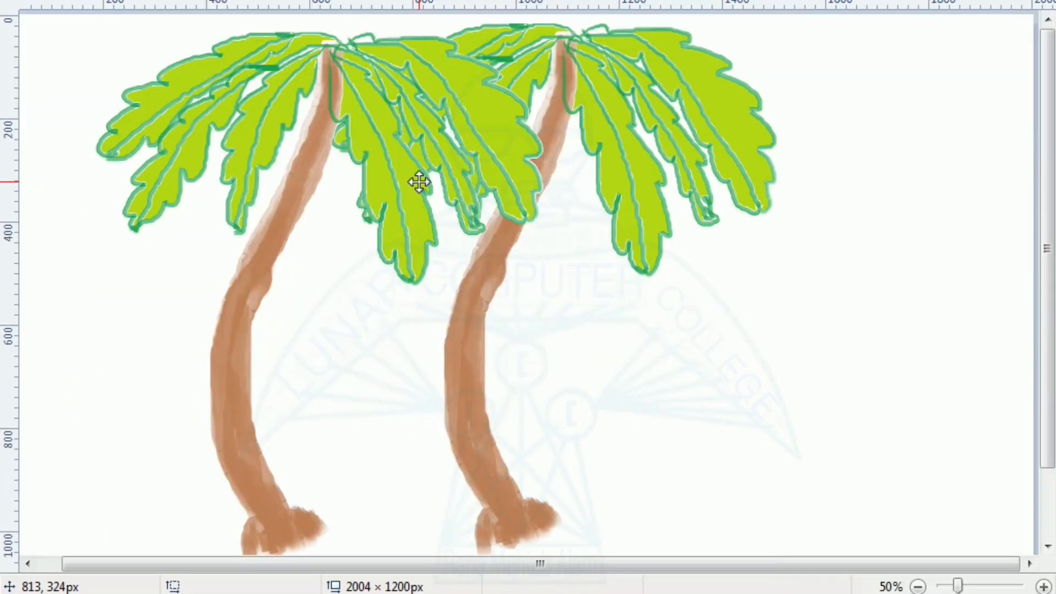
{"action": "left_click_drag", "start_coordinate": [420, 182], "coordinate": [451, 168]}
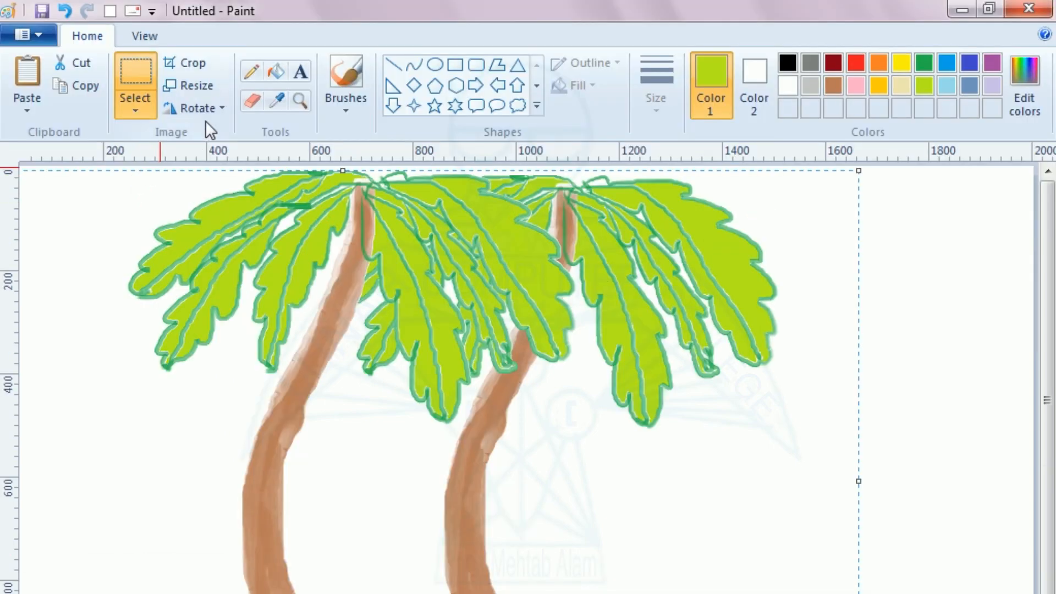
- Flip the palm tree copy horizontally, place it farther left so it mirrors the original, and deselect it
{"action": "left_click", "coordinate": [215, 109]}
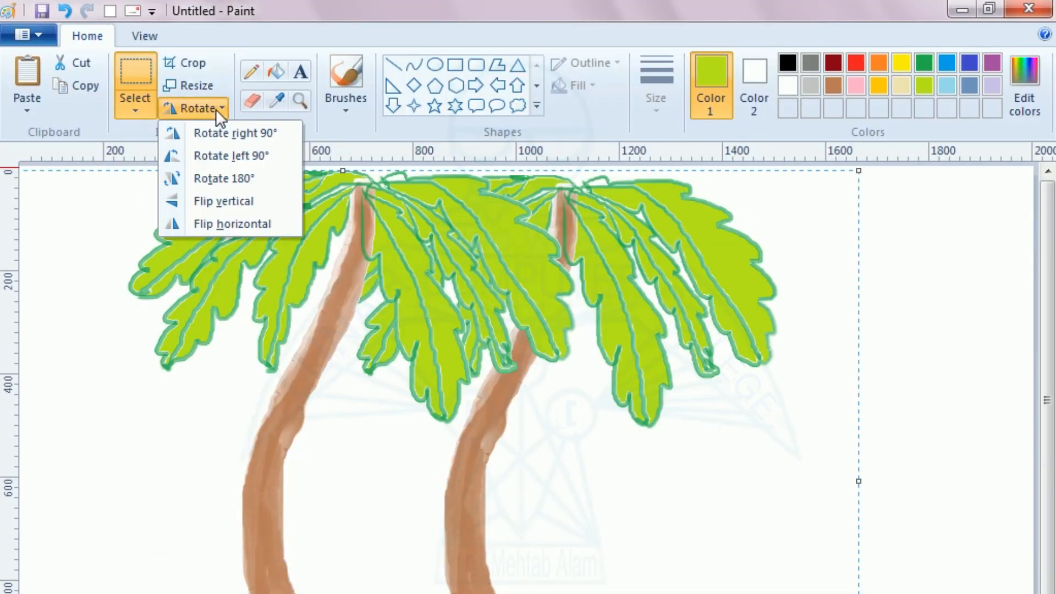
{"action": "left_click", "coordinate": [242, 225]}
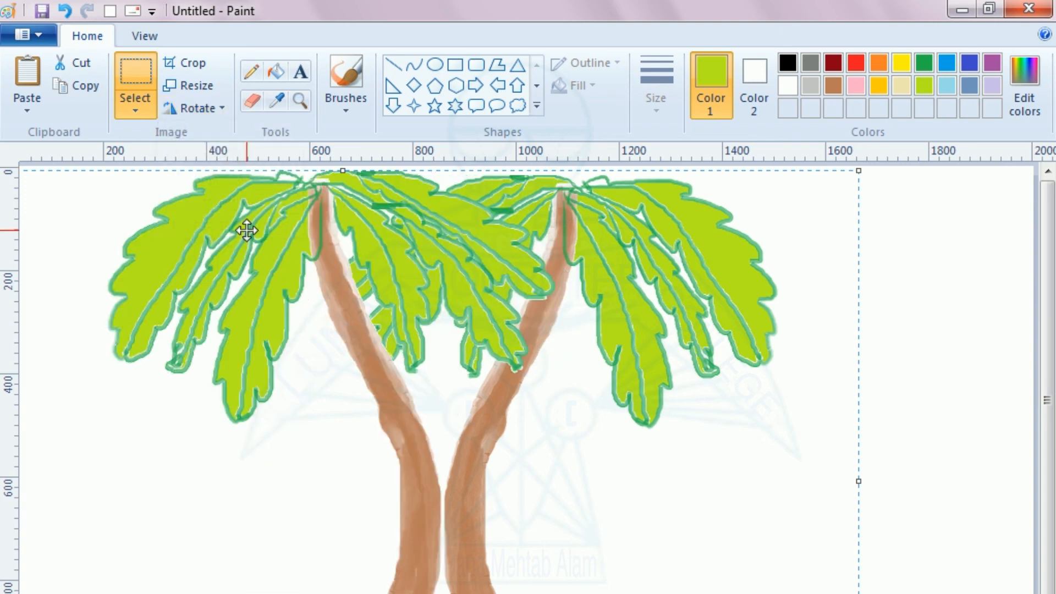
{"action": "left_click_drag", "start_coordinate": [377, 407], "coordinate": [364, 420]}
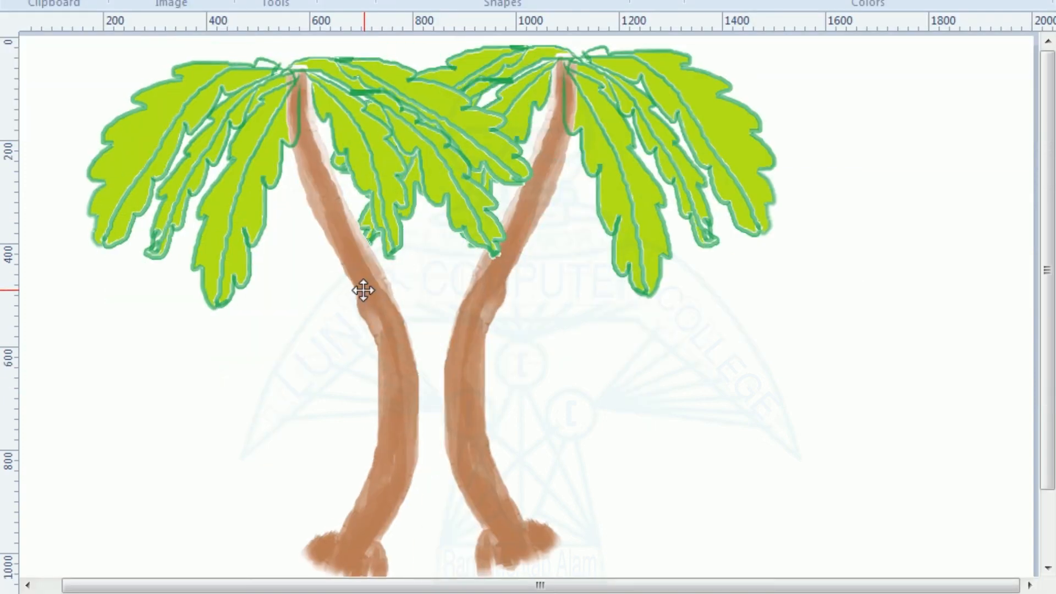
{"action": "left_click_drag", "start_coordinate": [363, 291], "coordinate": [303, 274]}
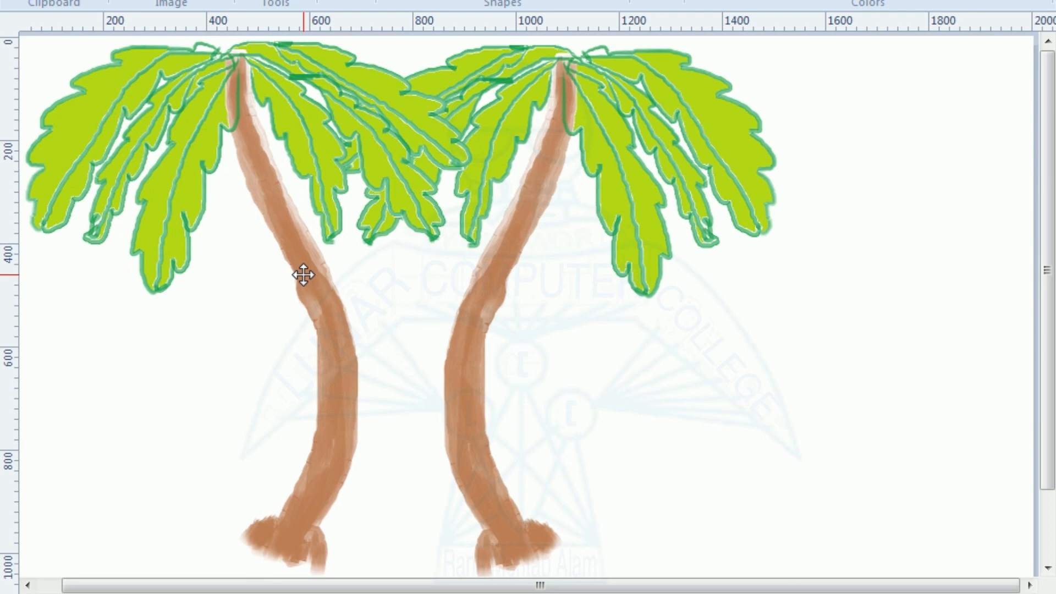
{"action": "left_click", "coordinate": [899, 308]}
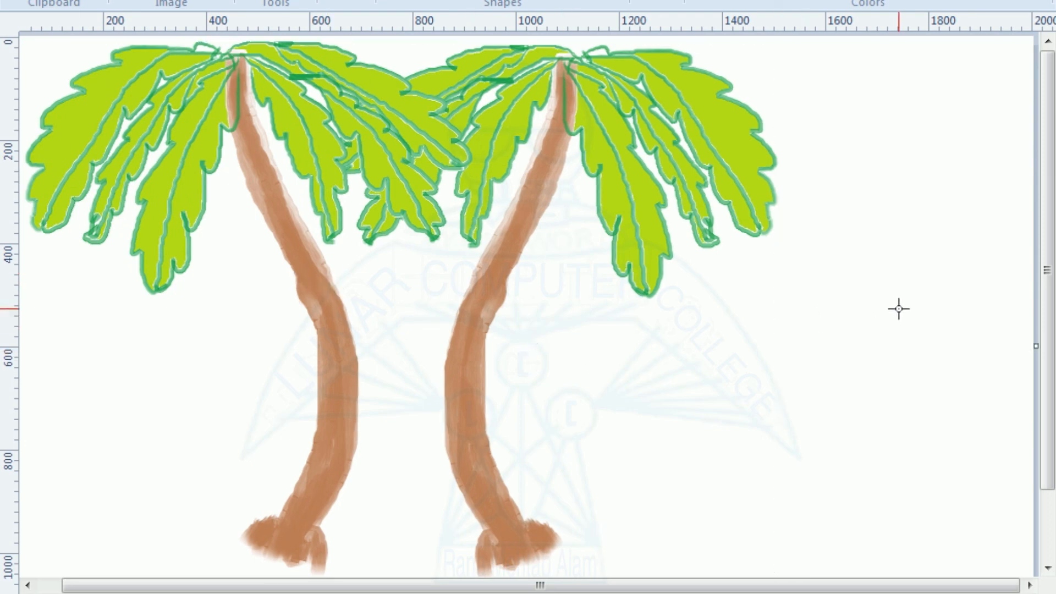